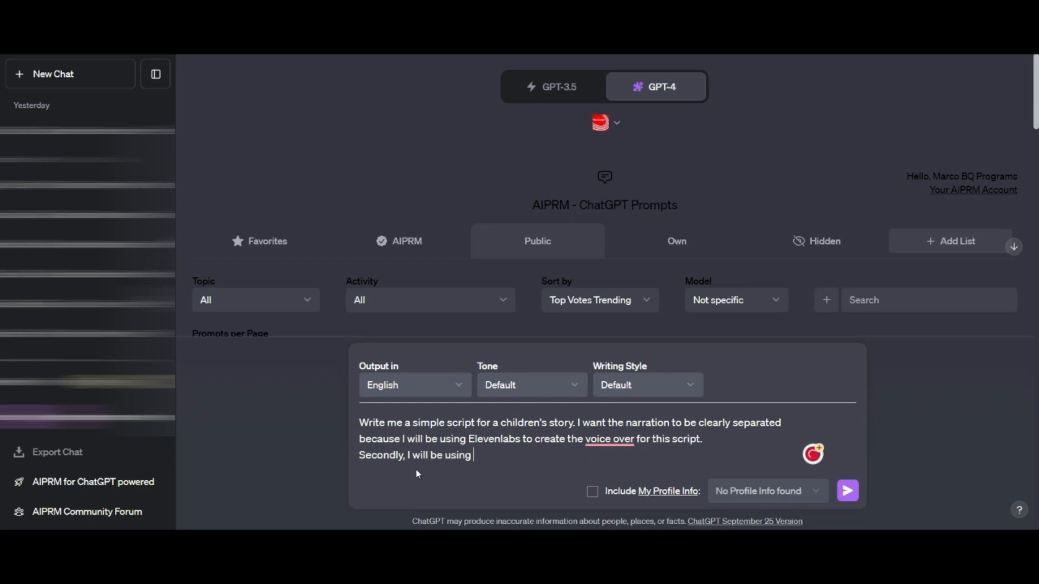
- Add to the prompt that each scene needs Leonardo.ai image prompts and that Pika.art turns the images into 3-second videos
text(so give me)
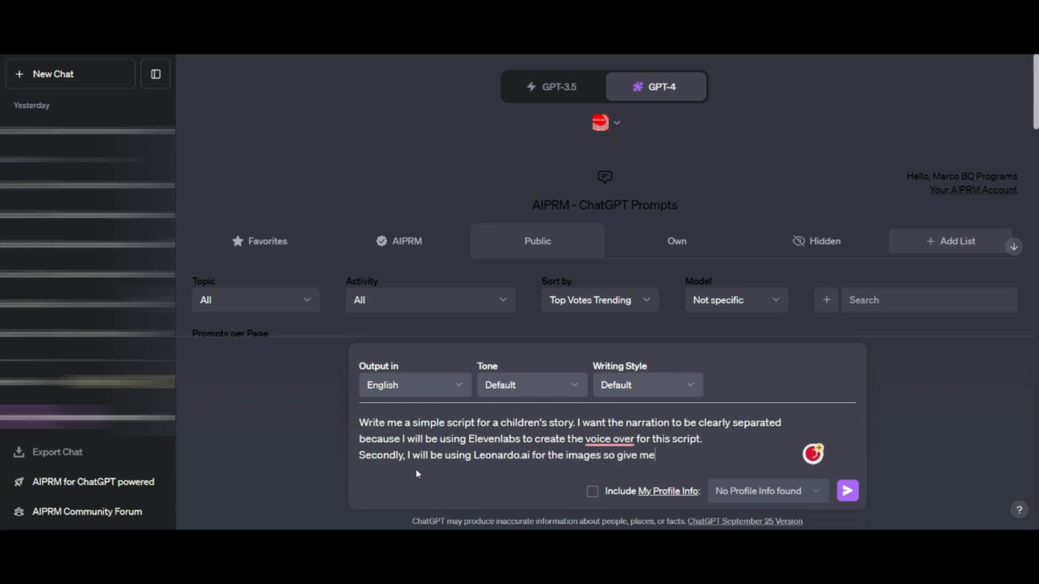
text( prompts for each s)
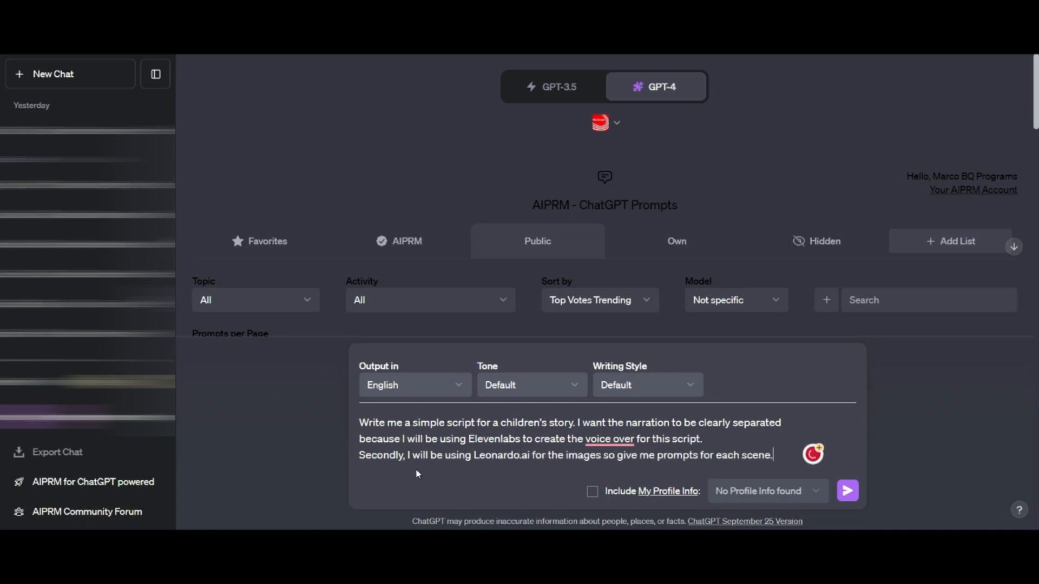
text(cene.)
text(Thirdly, I will be using Pika.art to turn these images into short videos (Pika currently only supports 3 seconds of video at a time). With all of this in mind, I)
- Extend the prompt to request a children's story script of at least 40 seconds, starting with 5 summaries of potential stories
text(need to create a)
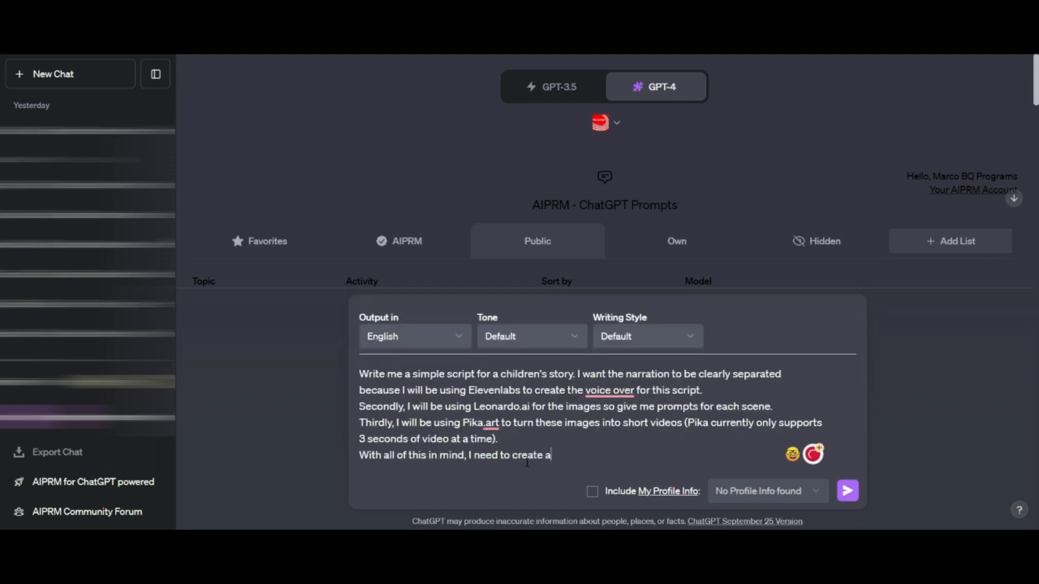
text( children's story script that is at least 40 seconds in )
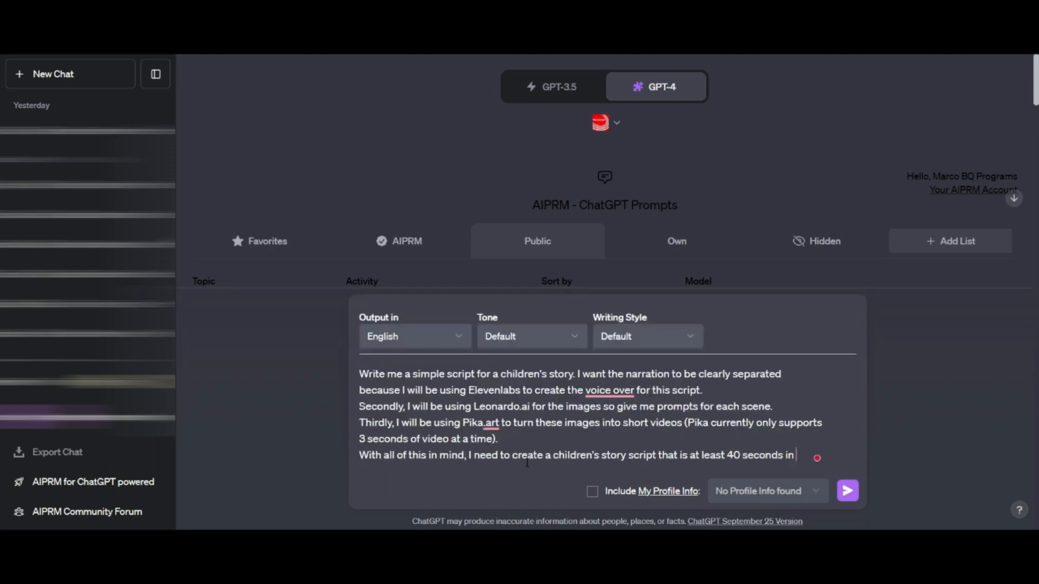
text(length. Start by gi)
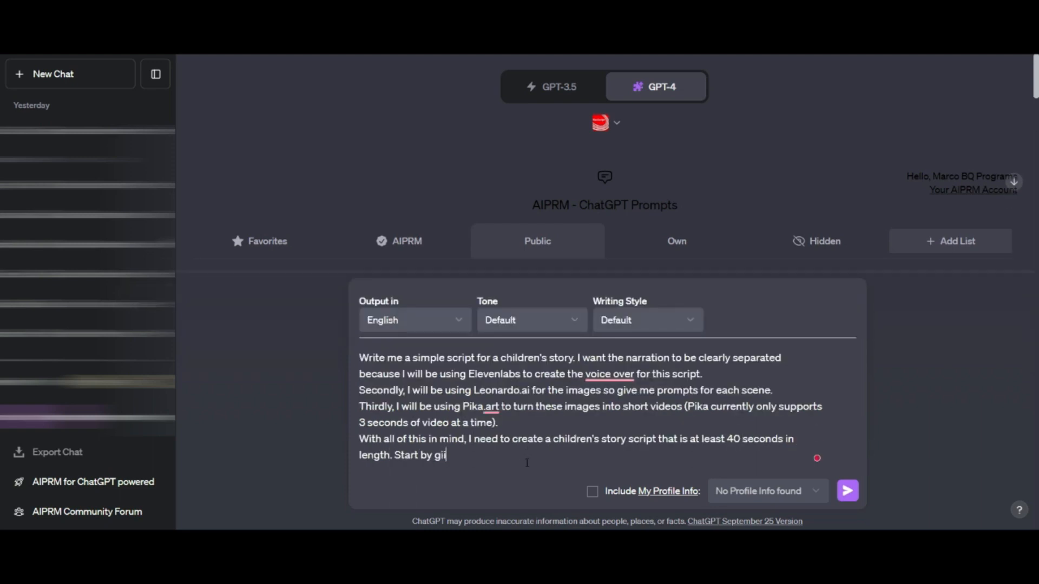
text(ving me 5 summaries of potential stories. )
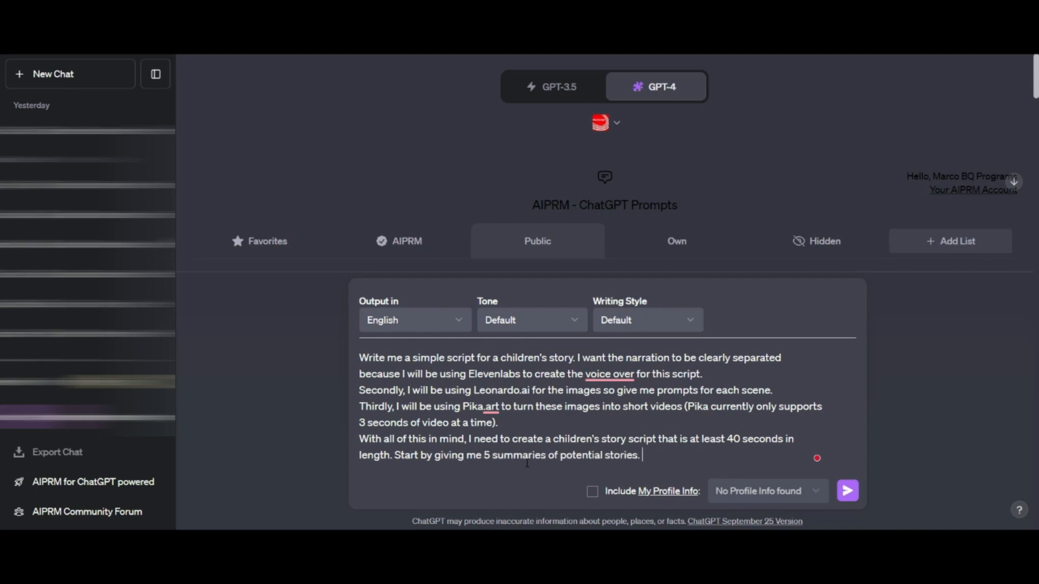
text(I want them to be heartfelt, and warming)
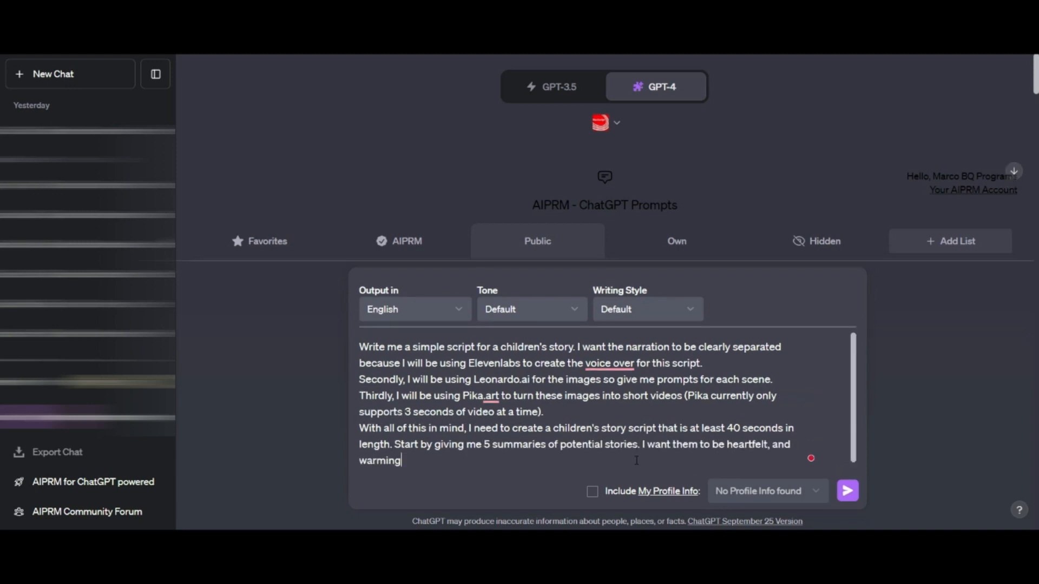
text(, and epic as well without)
- Finish the prompt by asking for heartfelt, warming and epic stories, and submit it
key(BackSpace)
key(BackSpace)
key(BackSpace)
key(BackSpace)
key(BackSpace)
key(BackSpace)
key(BackSpace)
key(BackSpace)
click(848, 492)
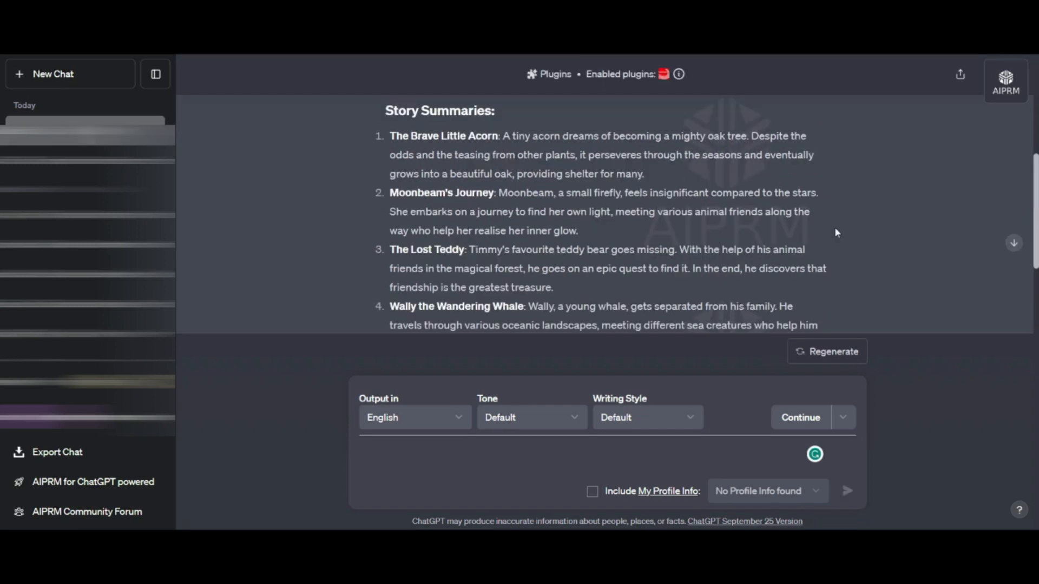
- Choose The Brave Little Acorn by sending "Okay, I like number 1. Please complete the above instructions on this story."
scroll(834, 226, up, 3)
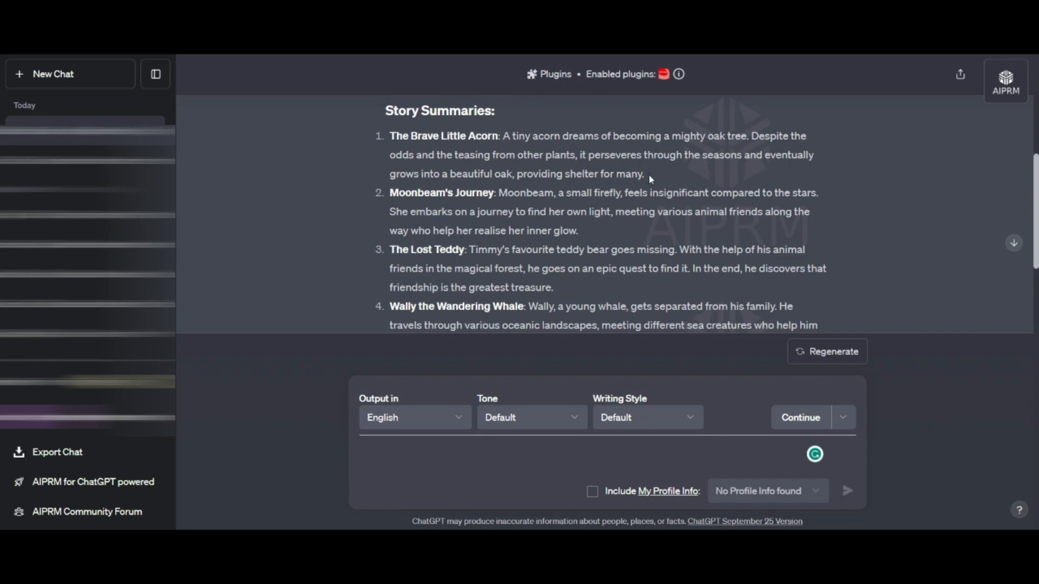
drag(648, 174, 389, 138)
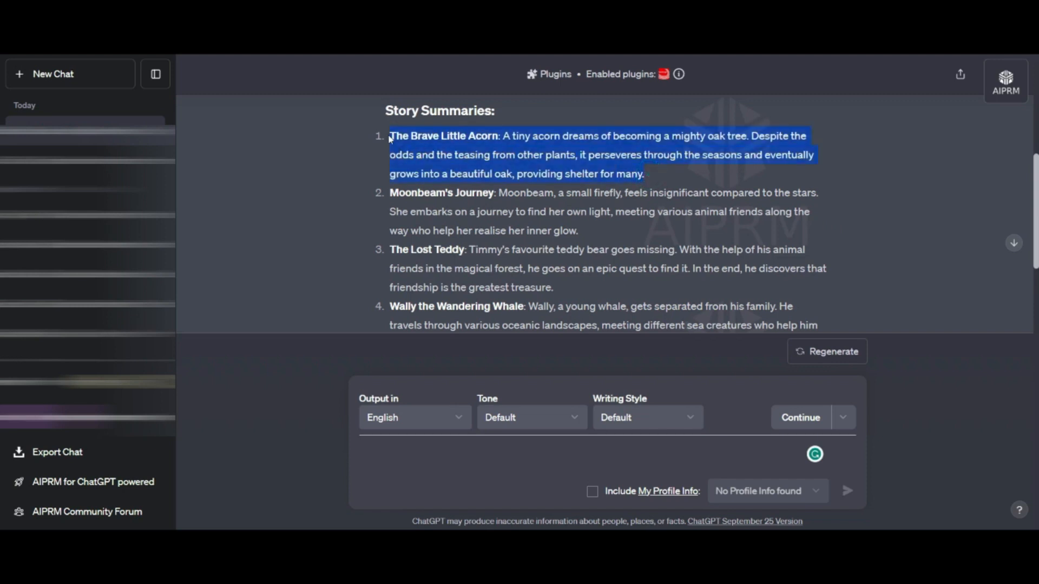
click(422, 452)
text(Okay, )
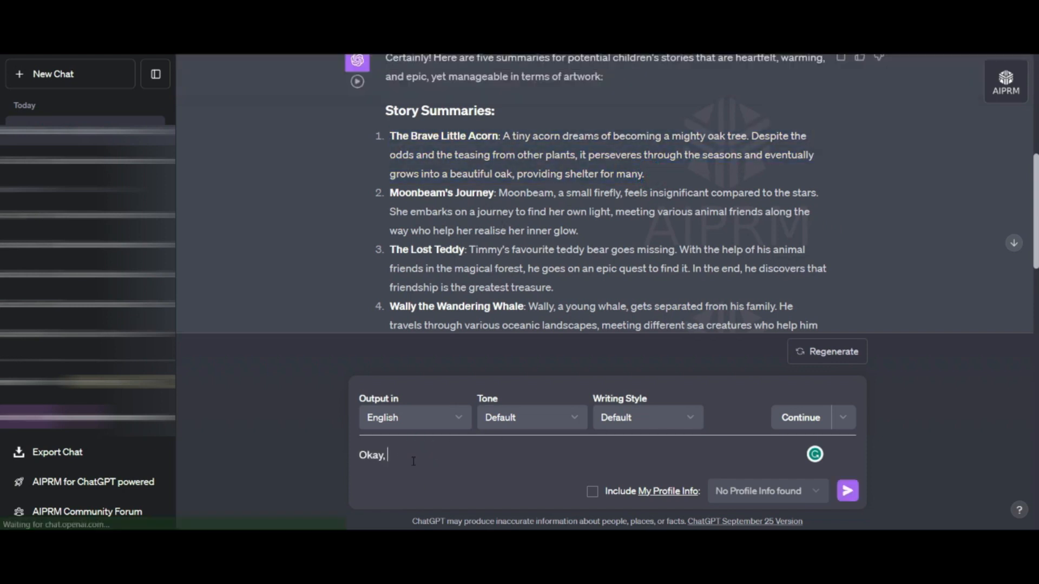
text(I like number 1. Please complete the above instructions on this story.)
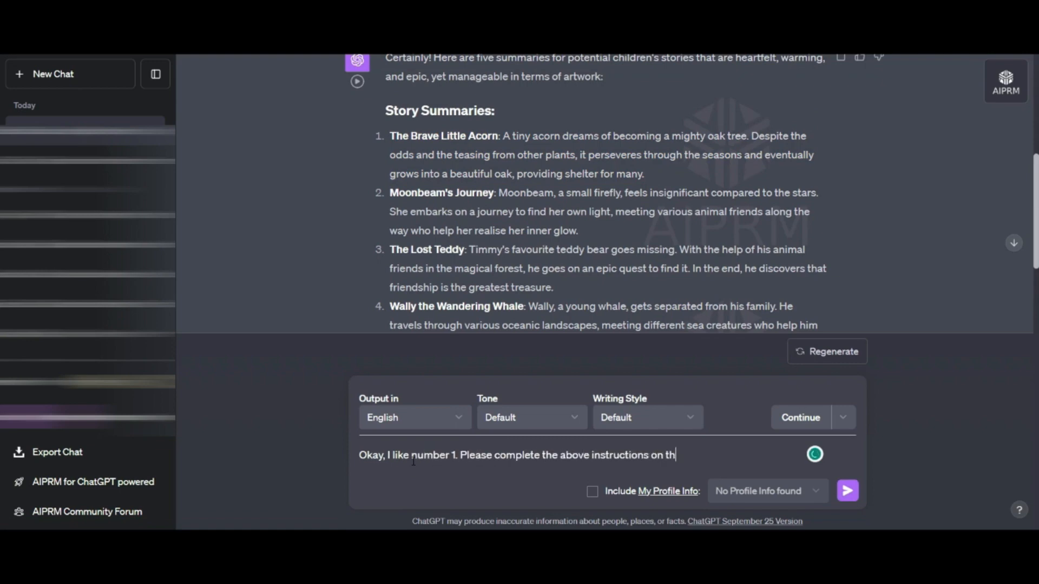
key(Return)
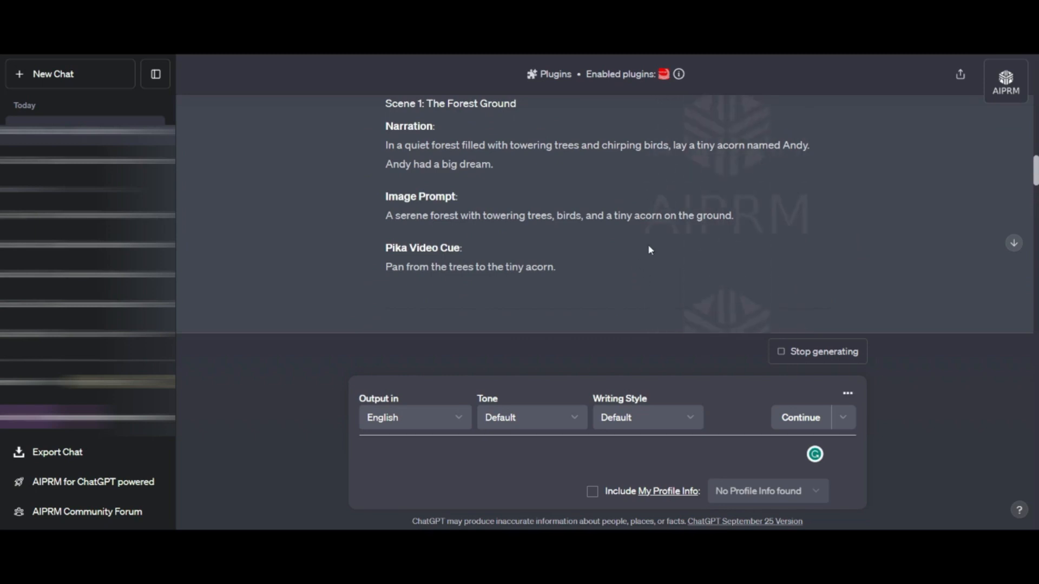
- Look through the generated scenes and ask for only the story's narration, beginning "Okay, now give me only"
scroll(597, 224, down, 7)
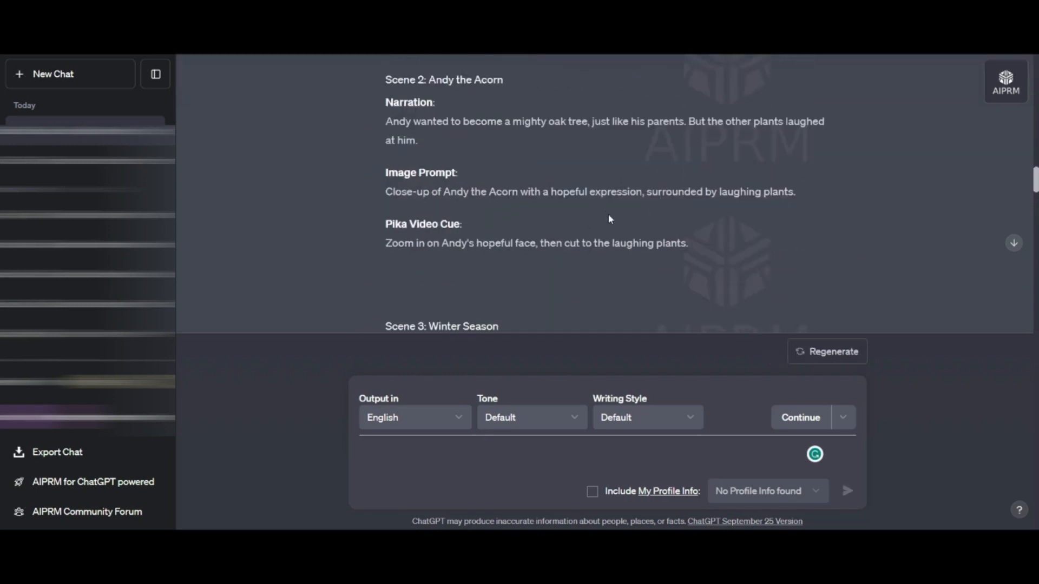
scroll(637, 230, up, 10)
click(394, 452)
text(Okay, now give me only)
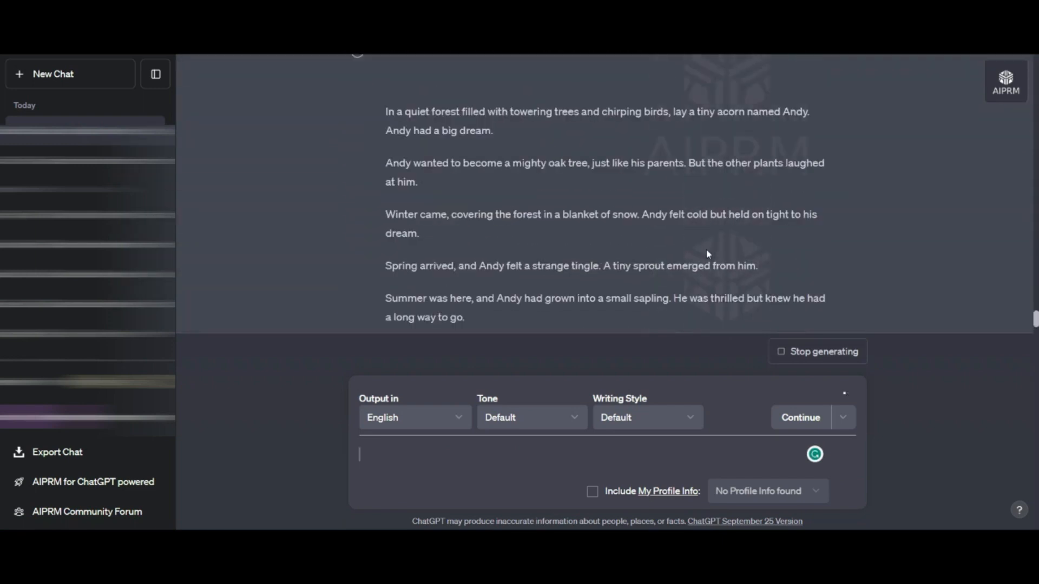
scroll(667, 222, up, 3)
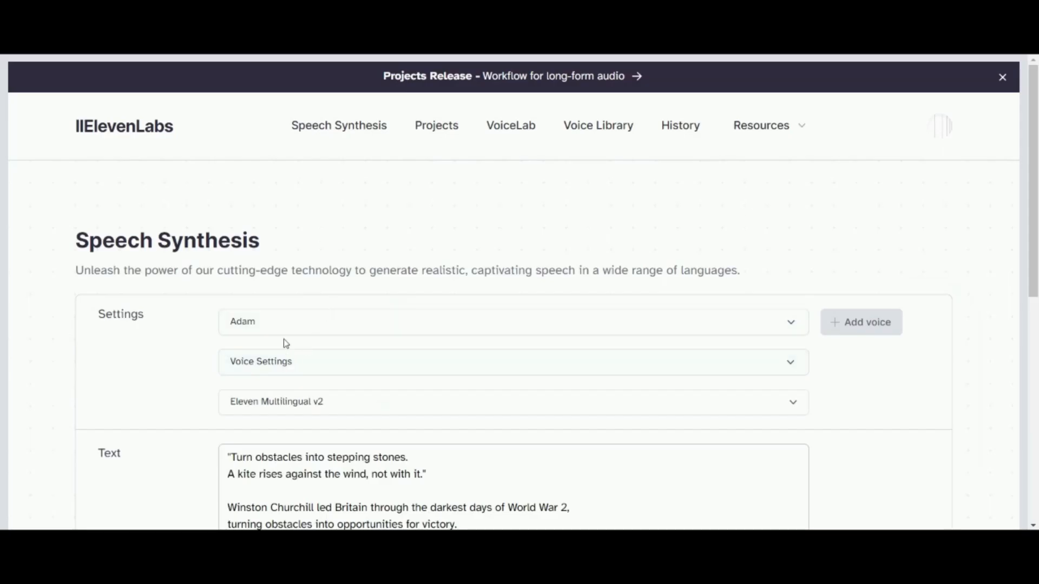
- Switch to ElevenLabs Speech Synthesis and preview the generated voices Aphrodite - pleasant and softspoken and Frank - old storyteller
click(267, 319)
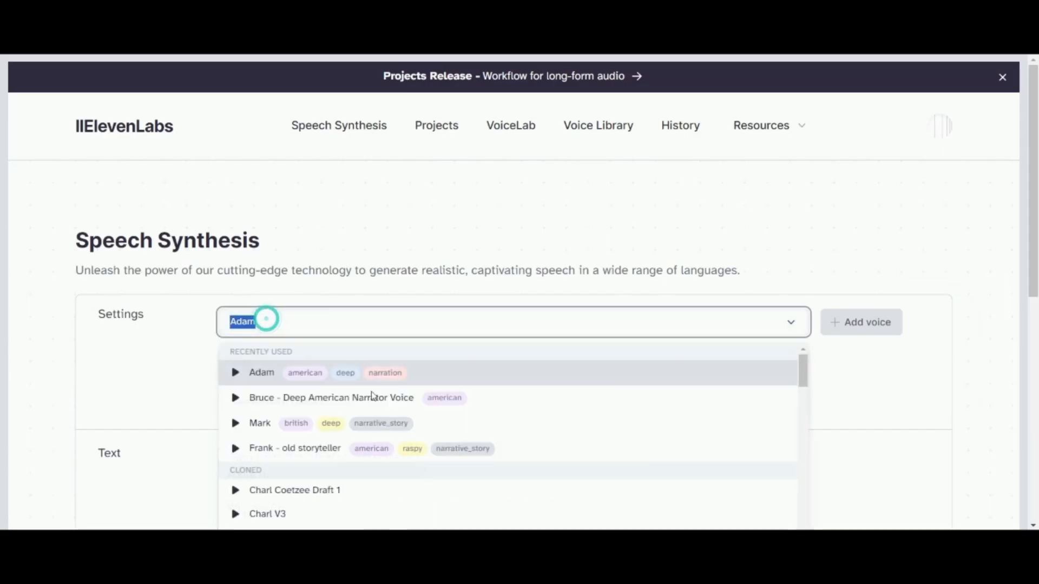
scroll(392, 392, down, 1)
scroll(392, 393, down, 2)
scroll(619, 437, down, 4)
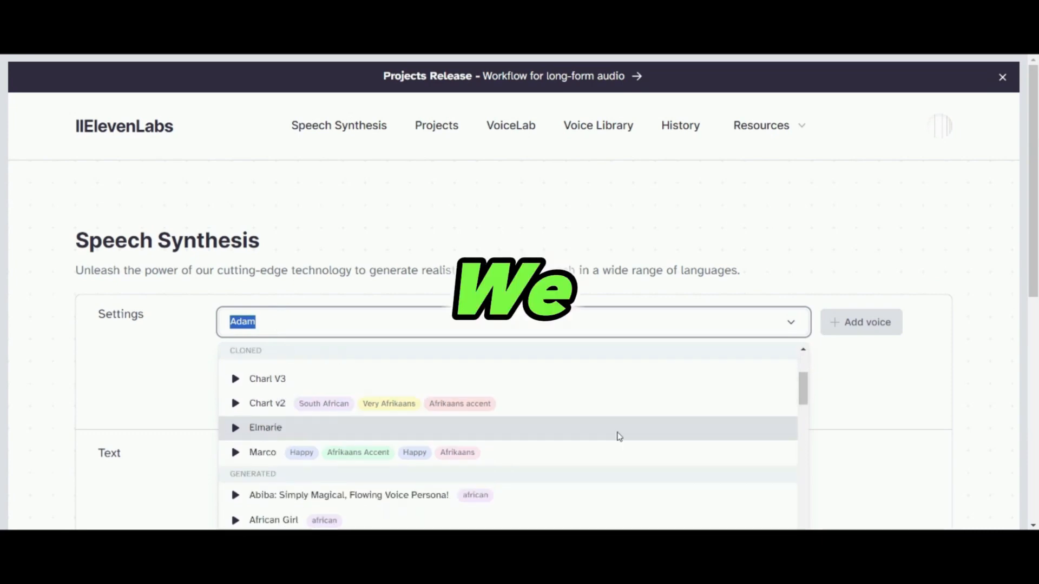
scroll(883, 406, down, 4)
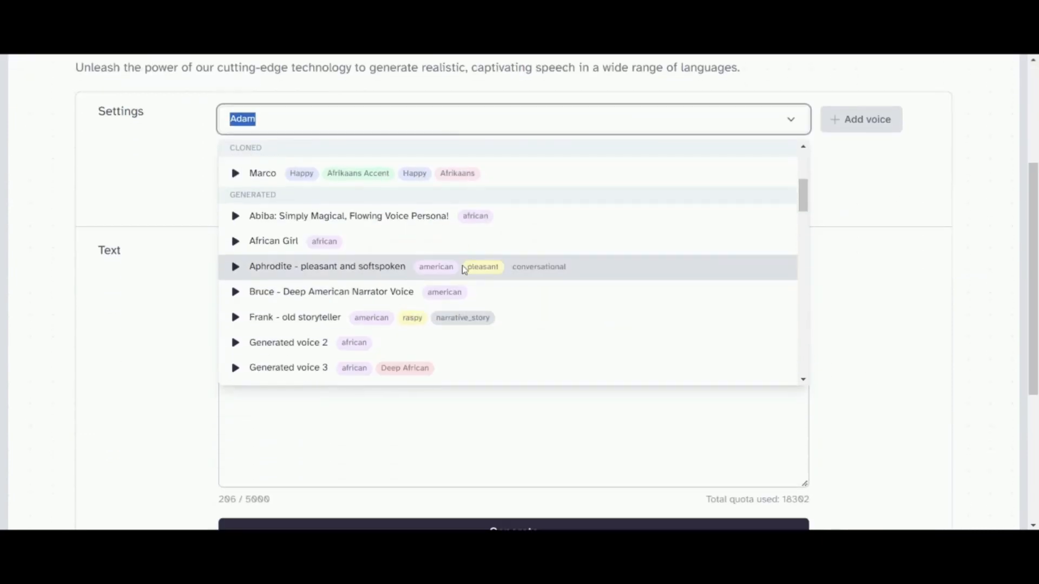
scroll(464, 268, down, 1)
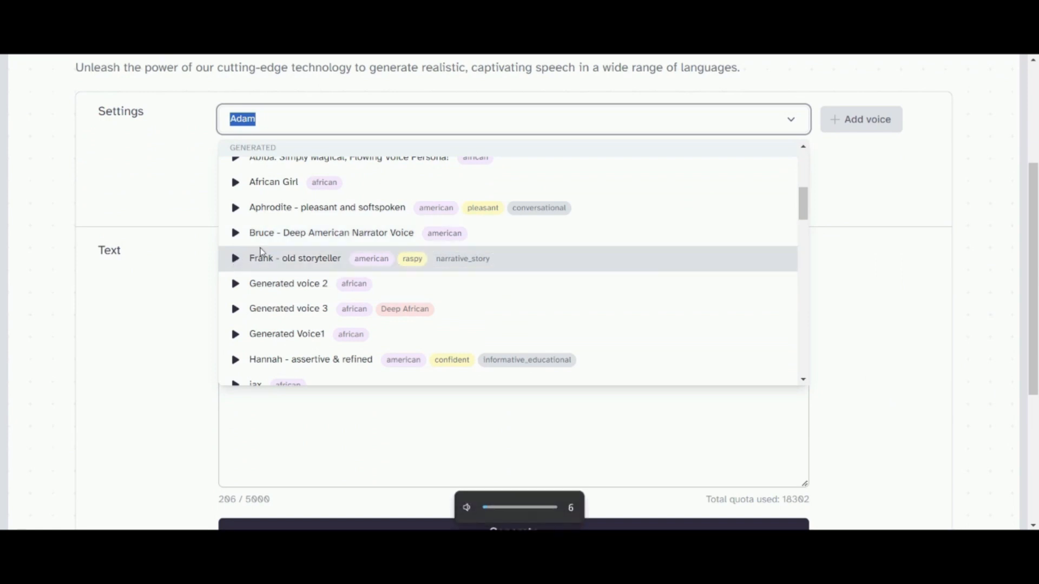
scroll(233, 238, up, 1)
click(236, 275)
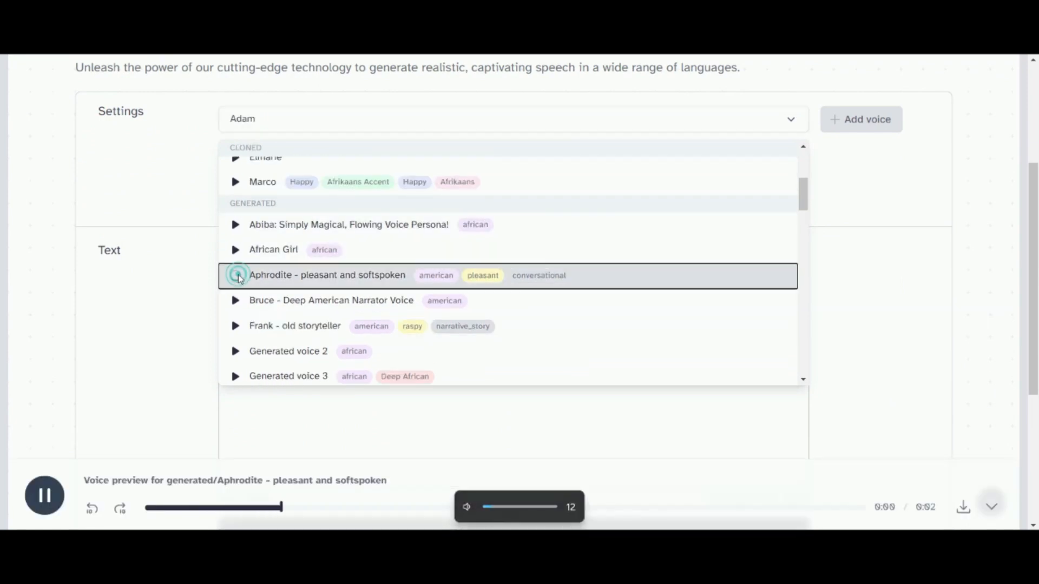
click(236, 327)
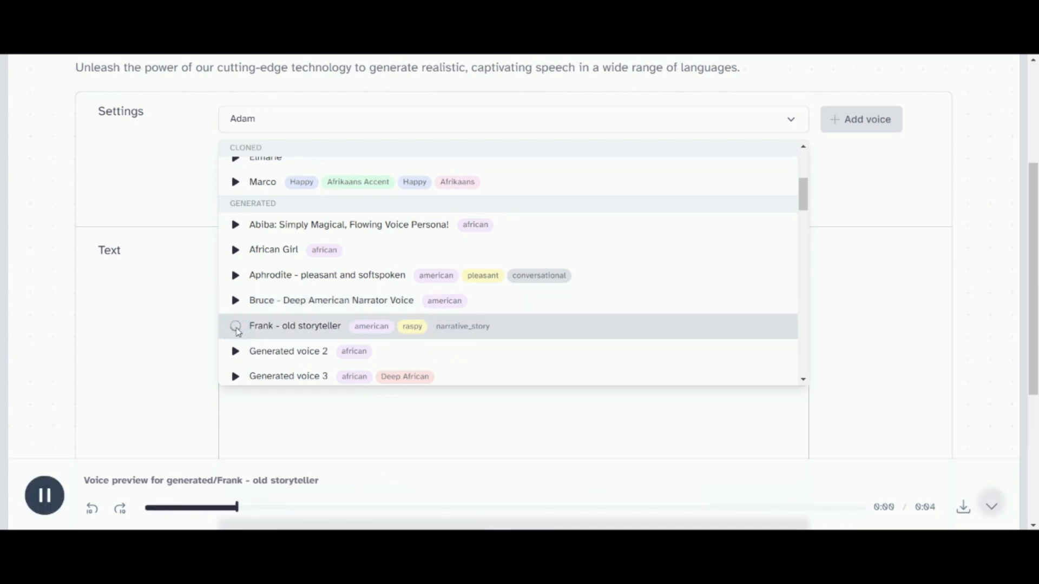
- Preview the premade voices Antoni, Arnold and Bella, and select Bella for the narration
scroll(303, 331, down, 1)
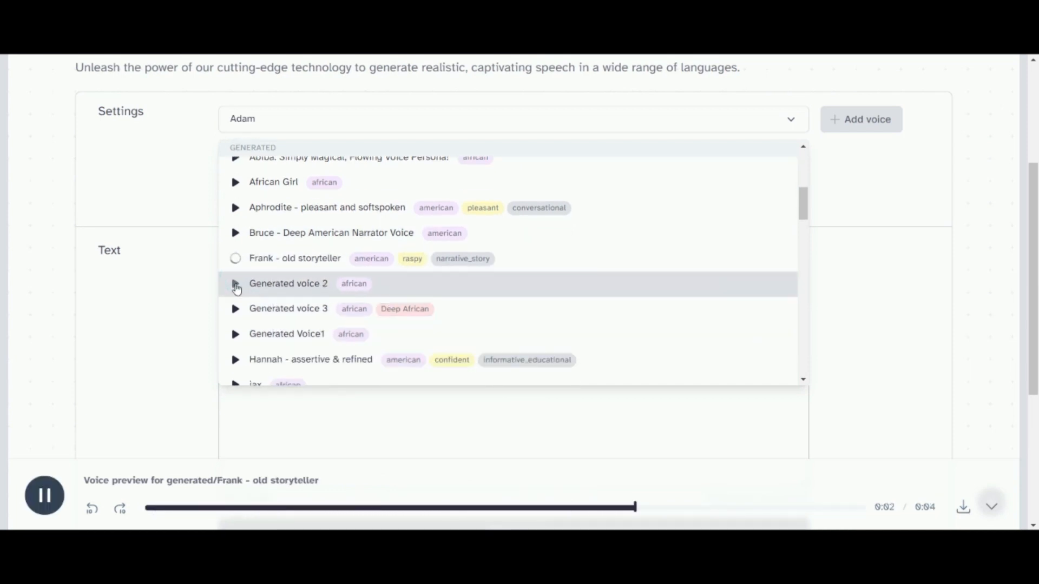
scroll(234, 283, down, 5)
click(236, 199)
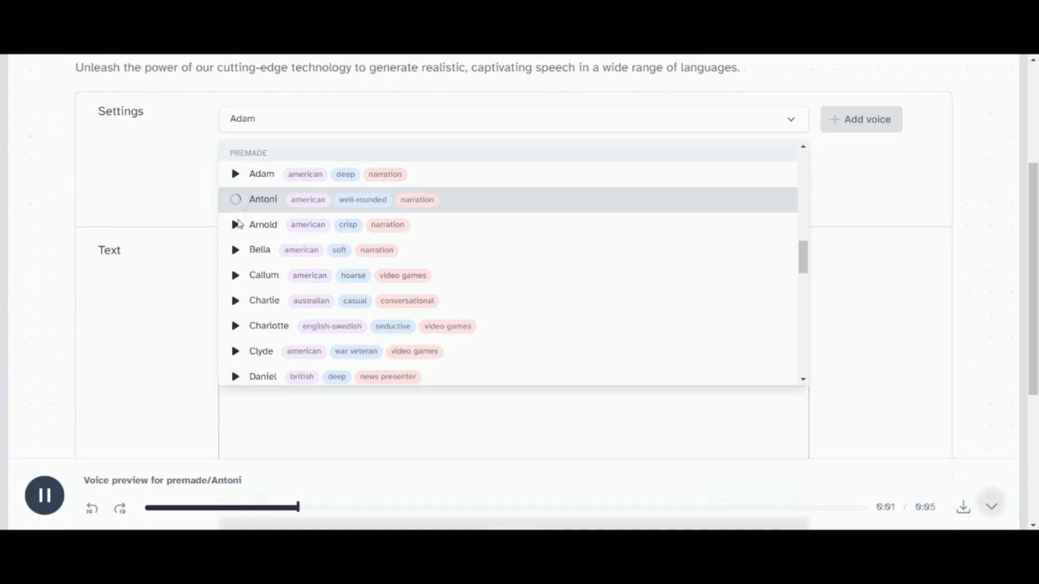
click(237, 224)
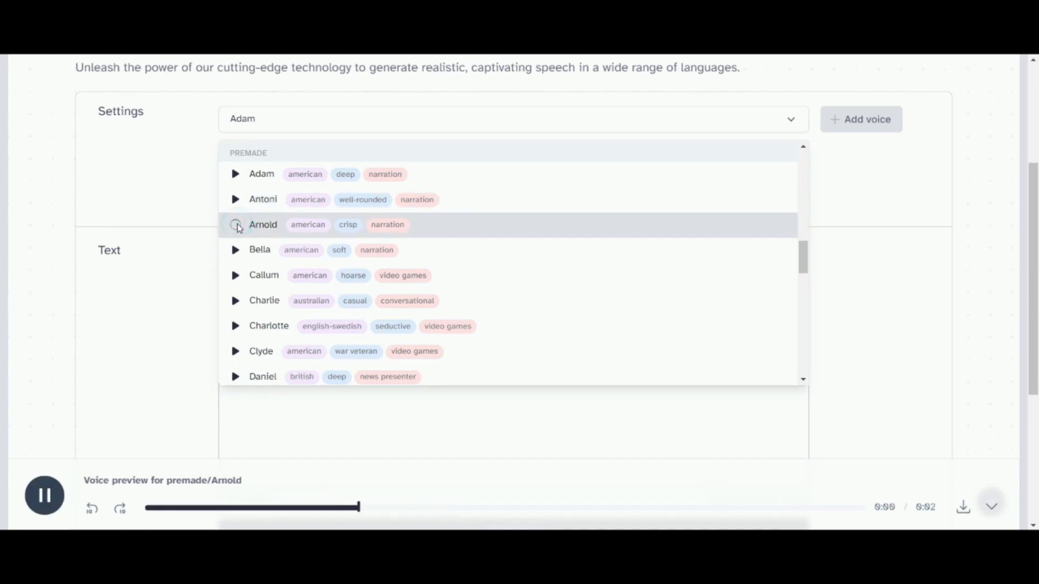
click(236, 250)
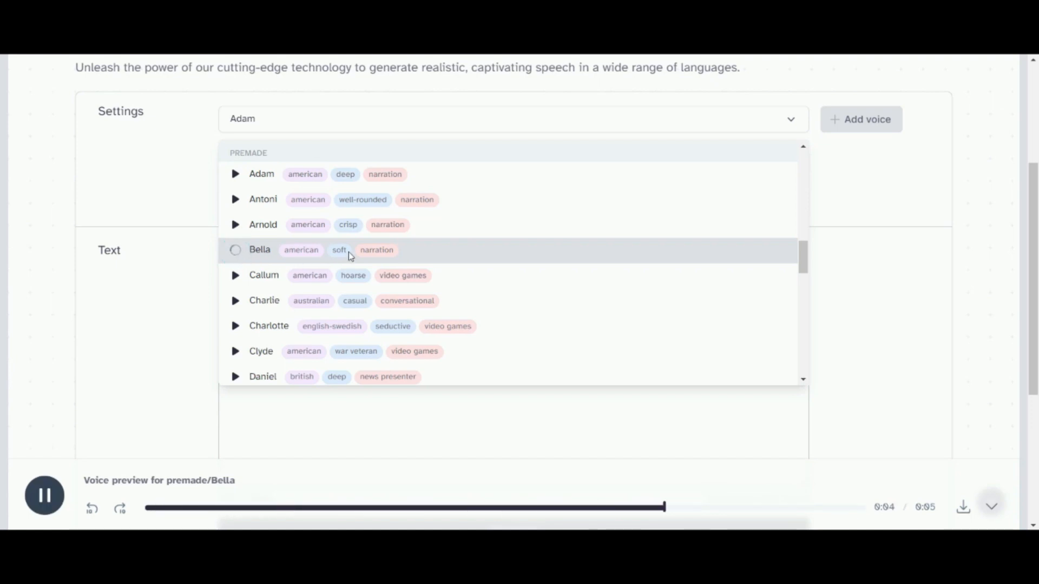
click(435, 258)
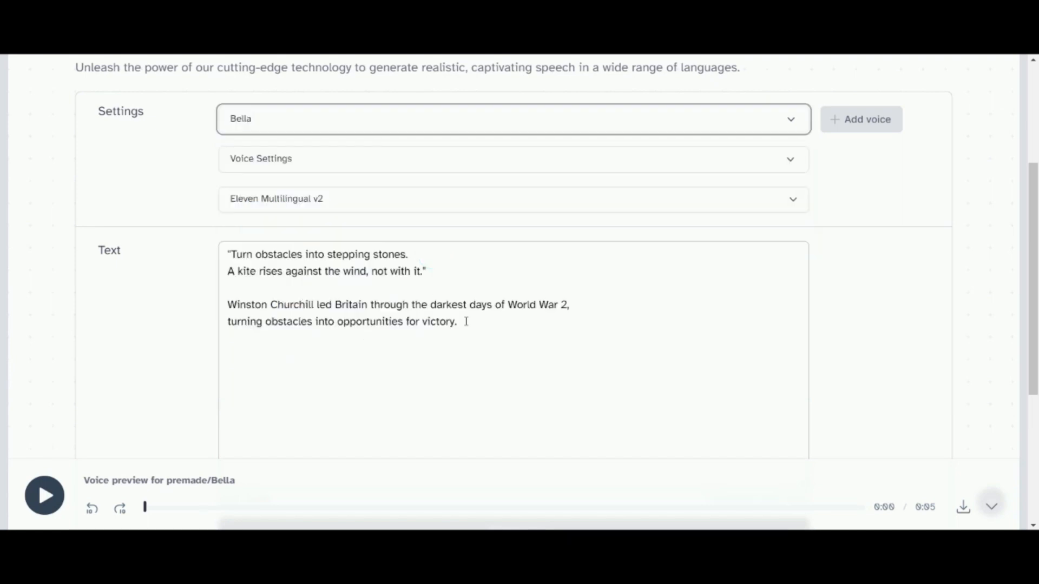
- Replace the existing text with the story's opening narration and delete its sentence "Andy had a big dream."
drag(465, 321, 183, 216)
text(In a quiet forest filled with towering trees and chirping birds, lay a tiny acorn named Andy. Andy had a big dream.)
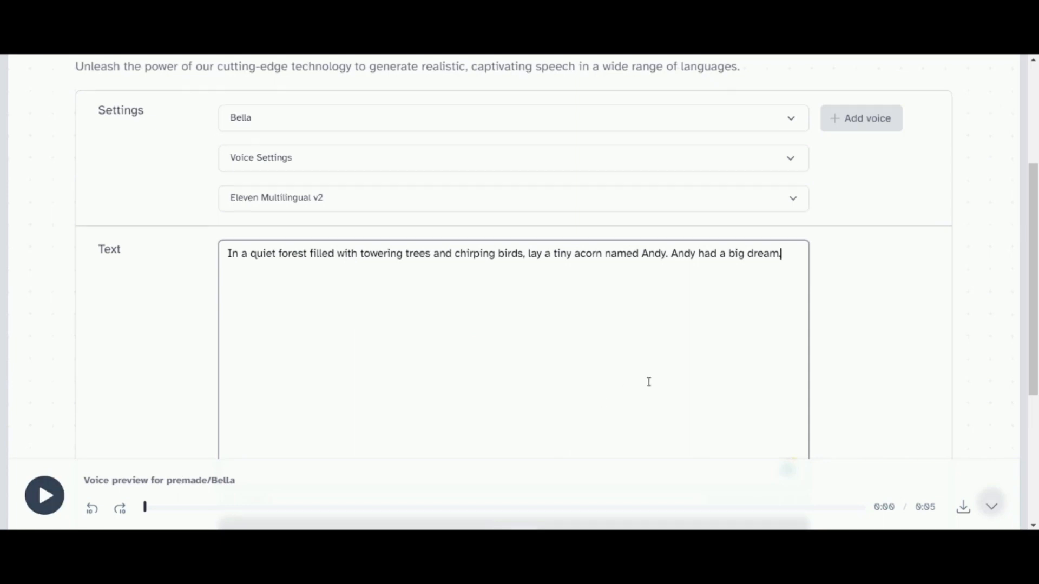
scroll(647, 381, down, 3)
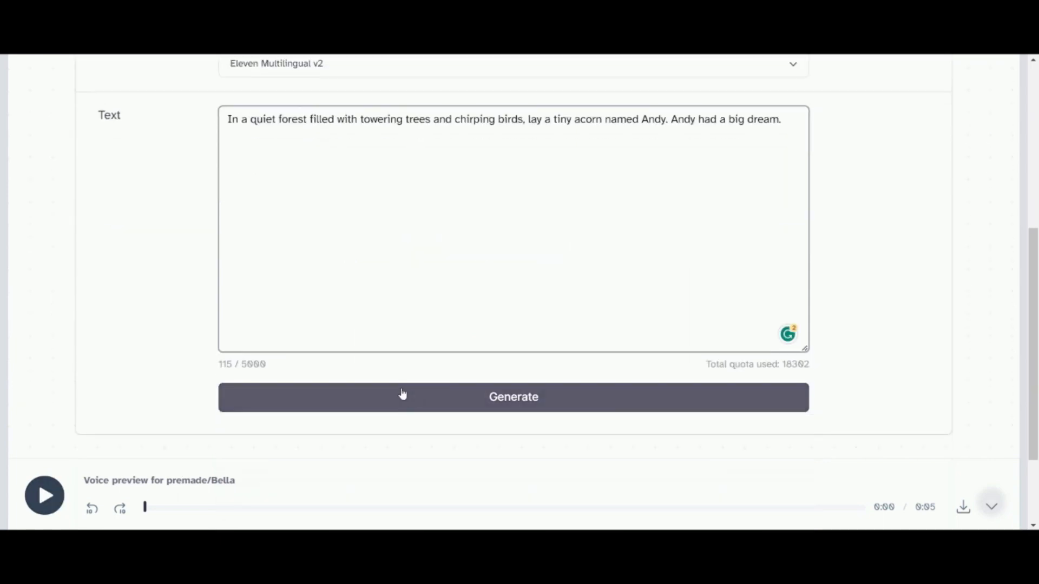
click(671, 116)
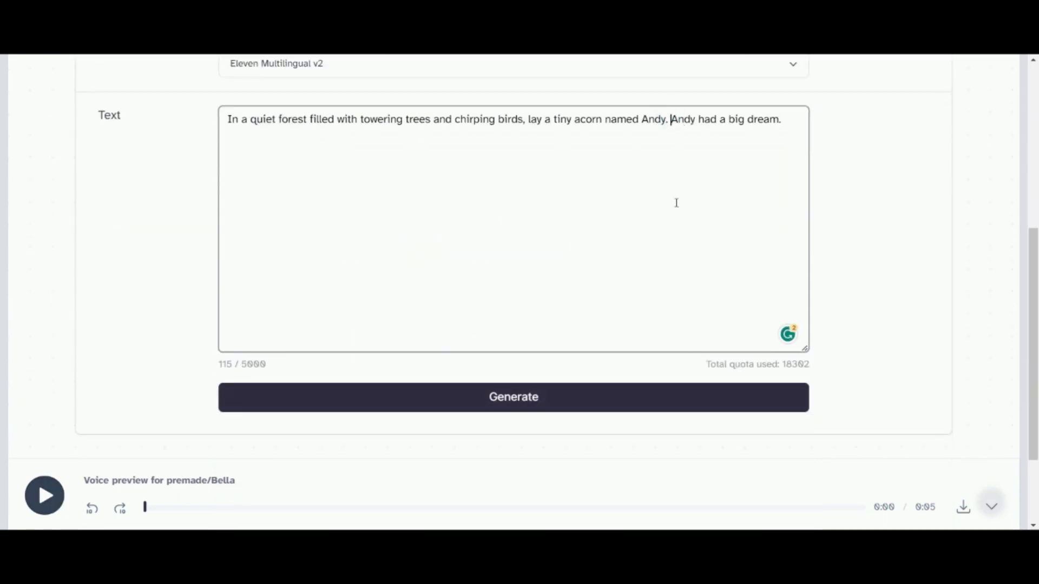
drag(781, 119, 671, 119)
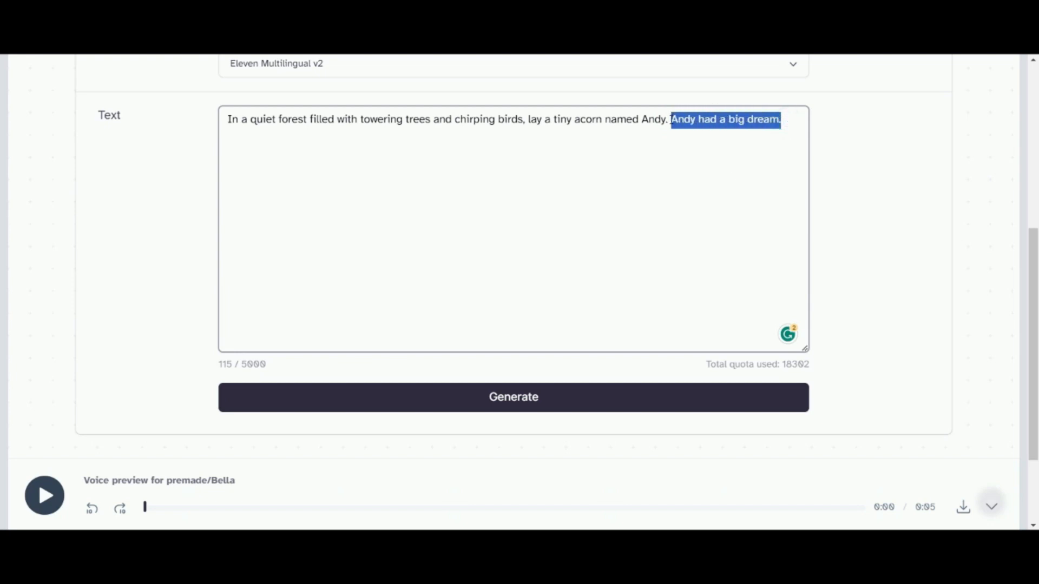
key(BackSpace)
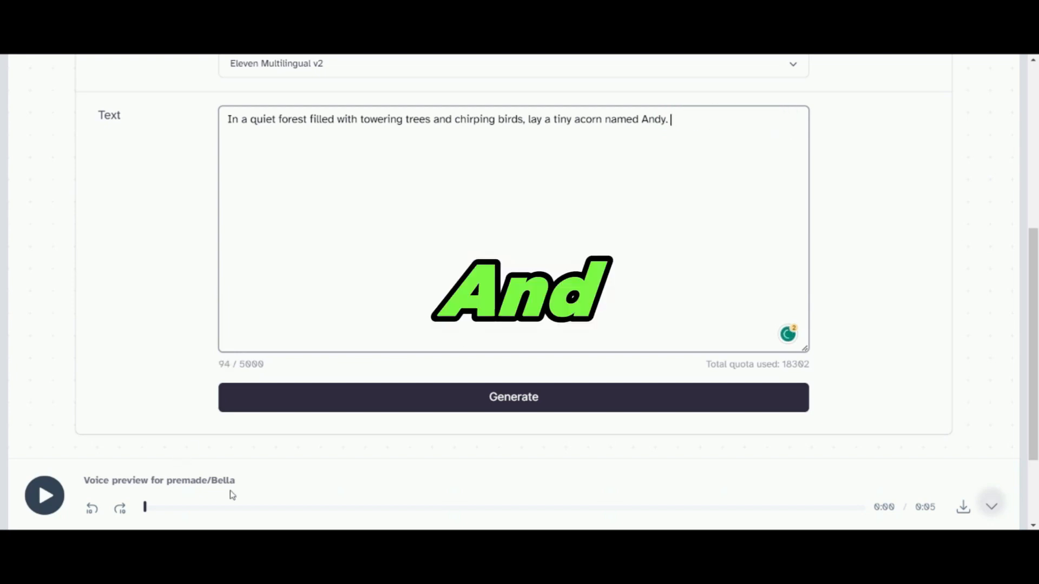
- Open the voice settings for the Bella voice
scroll(493, 239, up, 3)
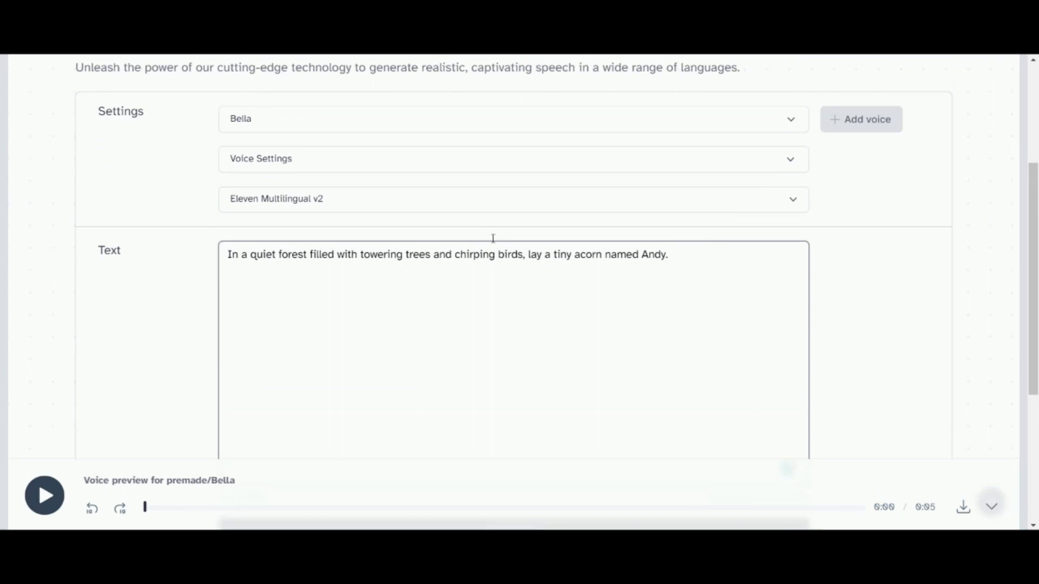
click(327, 168)
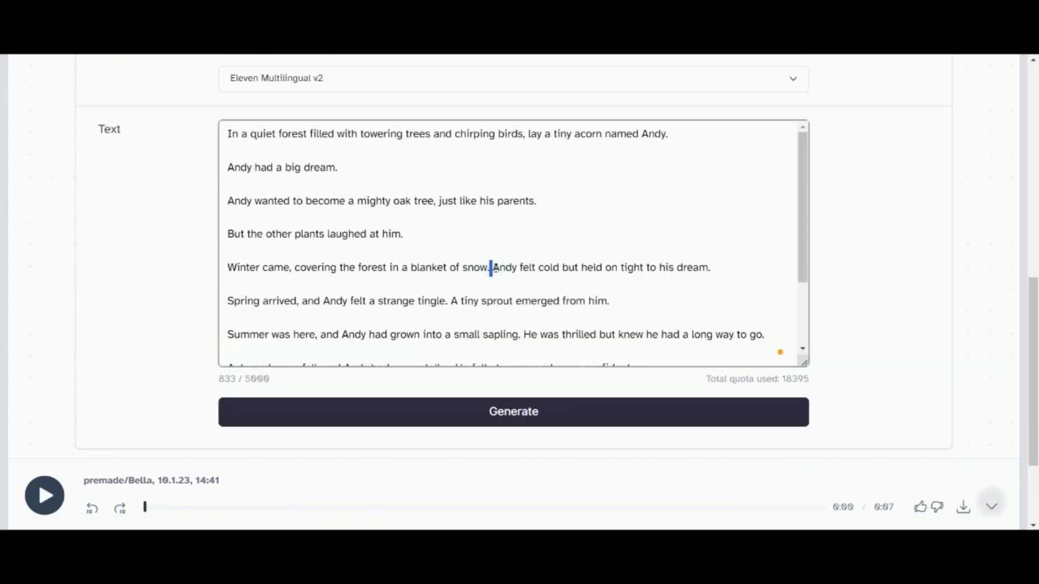
- Separate the full narration's sentences with blank lines, splitting off "A tiny sprout emerged from him." as its own paragraph
key(Return)
key(Return)
scroll(492, 266, down, 2)
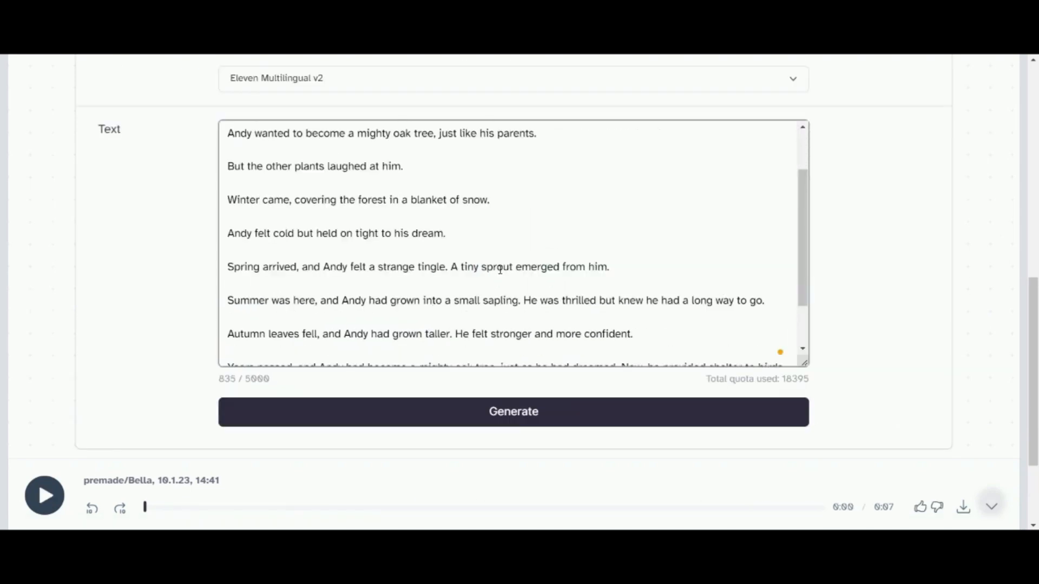
click(448, 266)
key(Return)
key(Return)
- Split "He was thrilled but knew he had a long way to go." and "He felt stronger and more confident." into separate paragraphs
scroll(564, 287, down, 2)
click(523, 267)
key(Return)
key(Return)
scroll(523, 267, down, 3)
click(456, 132)
key(Return)
key(Return)
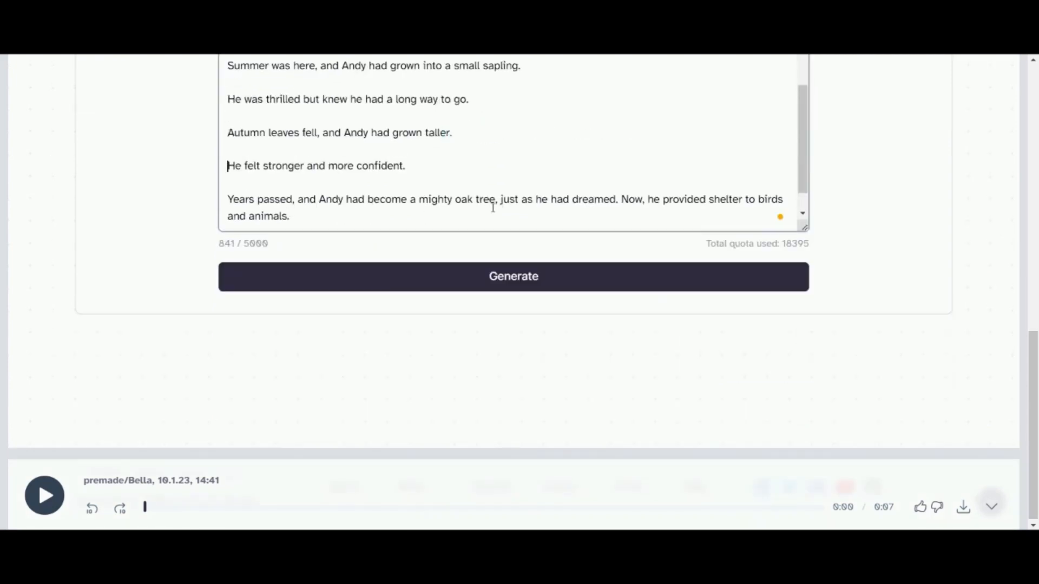
- Put "Now, he provided shelter to birds and animals." and the closing moral in separate paragraphs, and generate the full narration
click(619, 199)
key(Return)
key(Return)
scroll(469, 214, down, 2)
click(475, 215)
key(Return)
key(Return)
scroll(514, 191, up, 2)
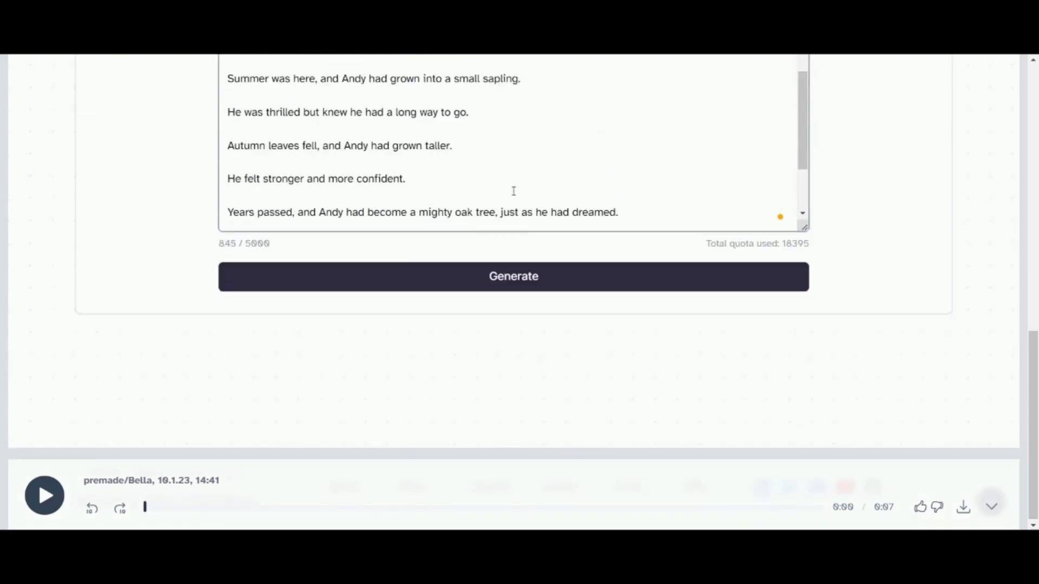
scroll(509, 303, up, 3)
click(506, 412)
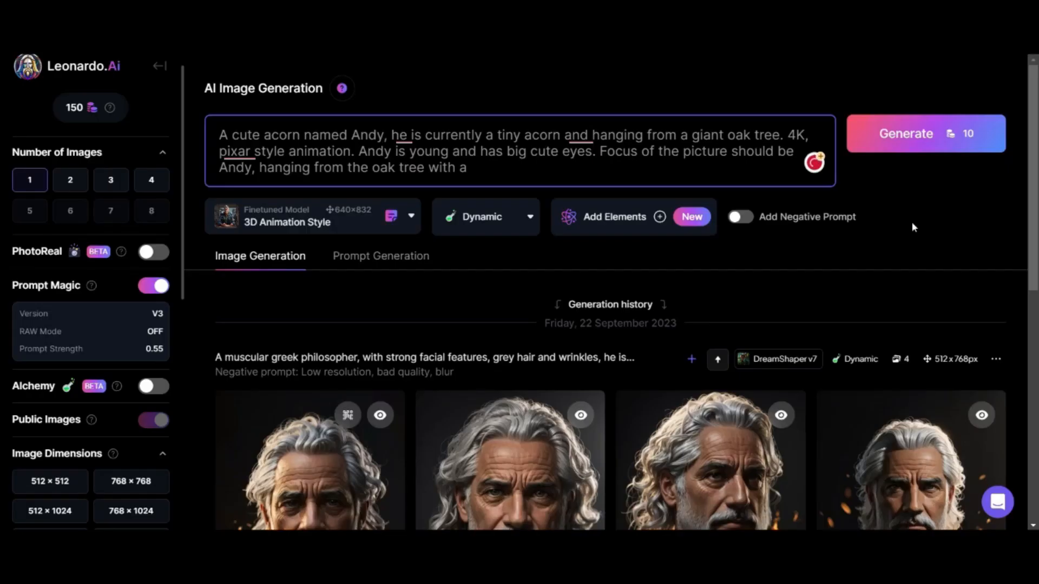
- In Leonardo.Ai, finish the acorn prompt with "a beautiful forest in the background." and generate the image
text(a beautiful forest in the bac)
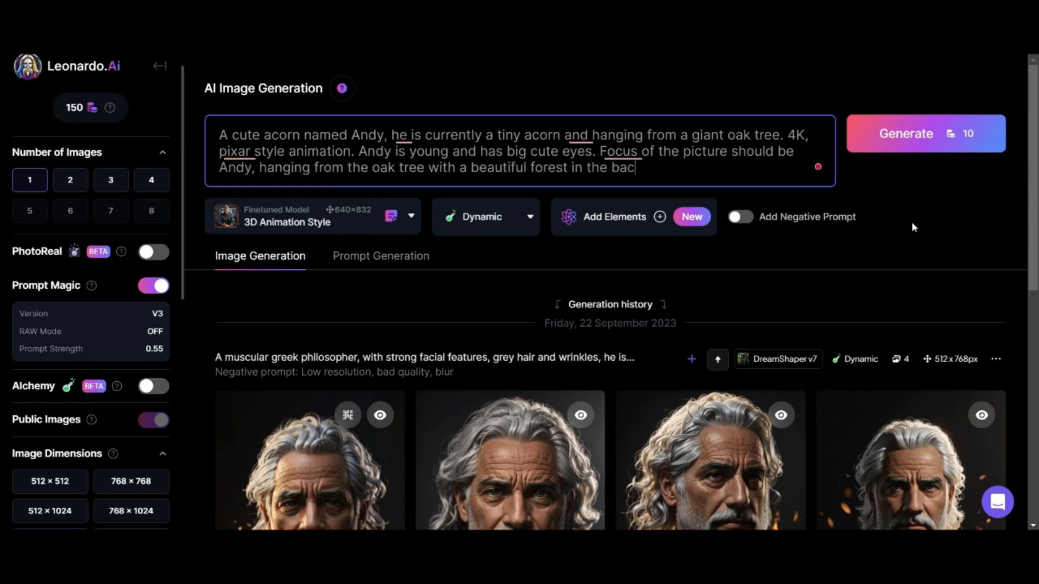
text(kground.)
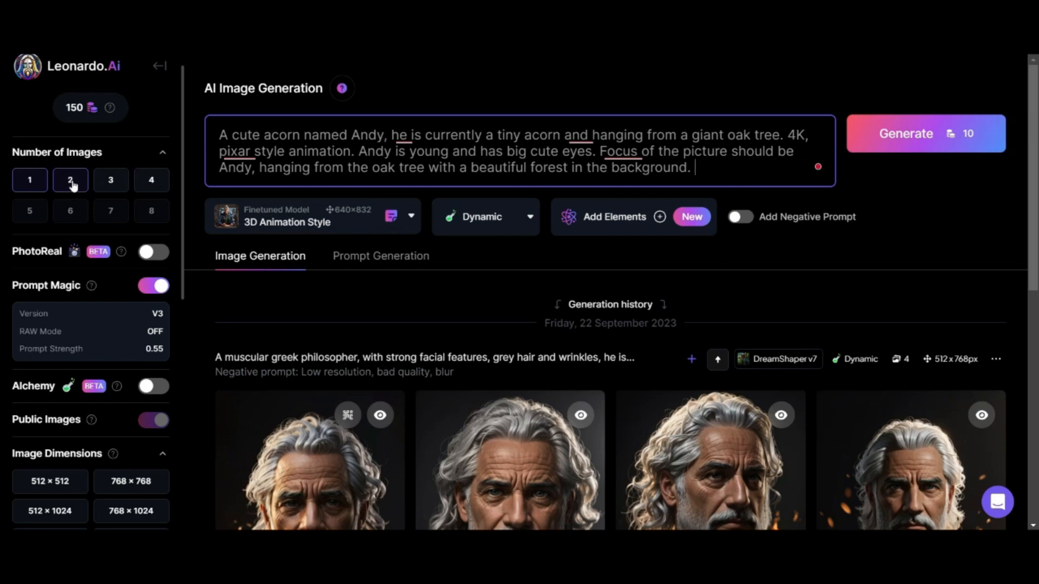
click(914, 139)
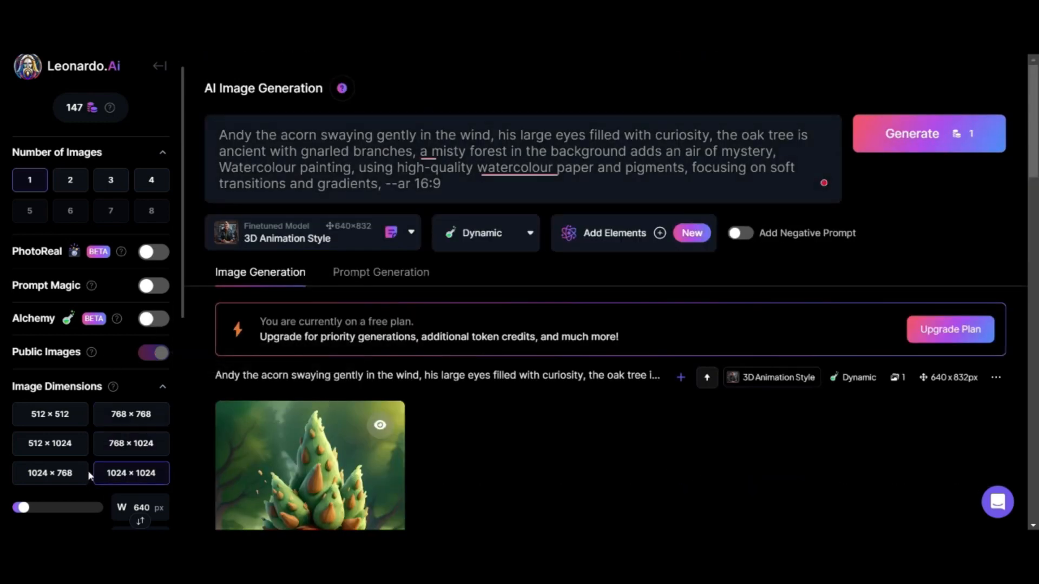
- Try the 16:9 aspect ratio for the image, and switch the image dimensions to 768 × 1024
scroll(121, 487, down, 3)
click(135, 290)
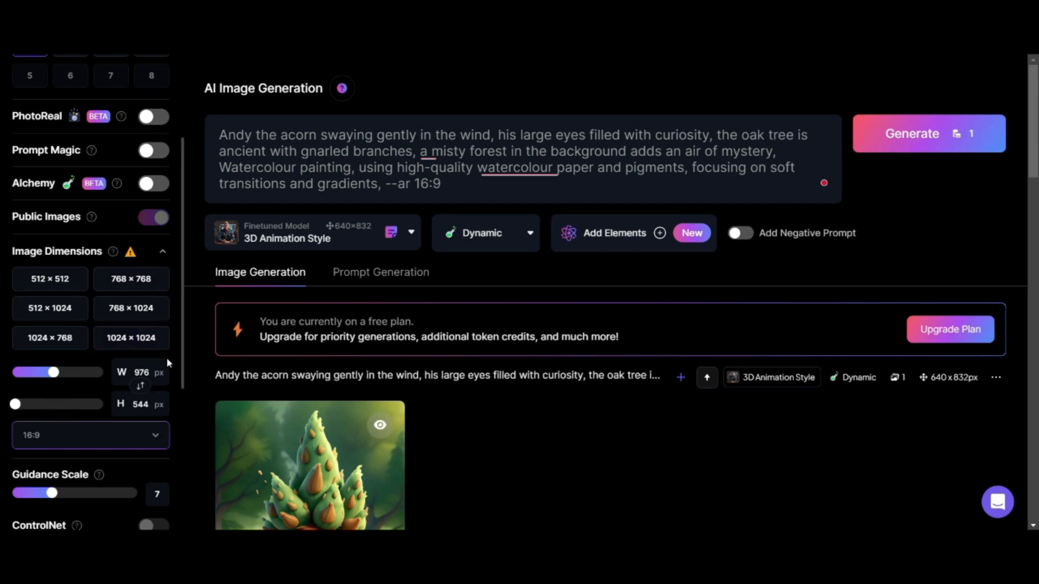
mouse_move(130, 254)
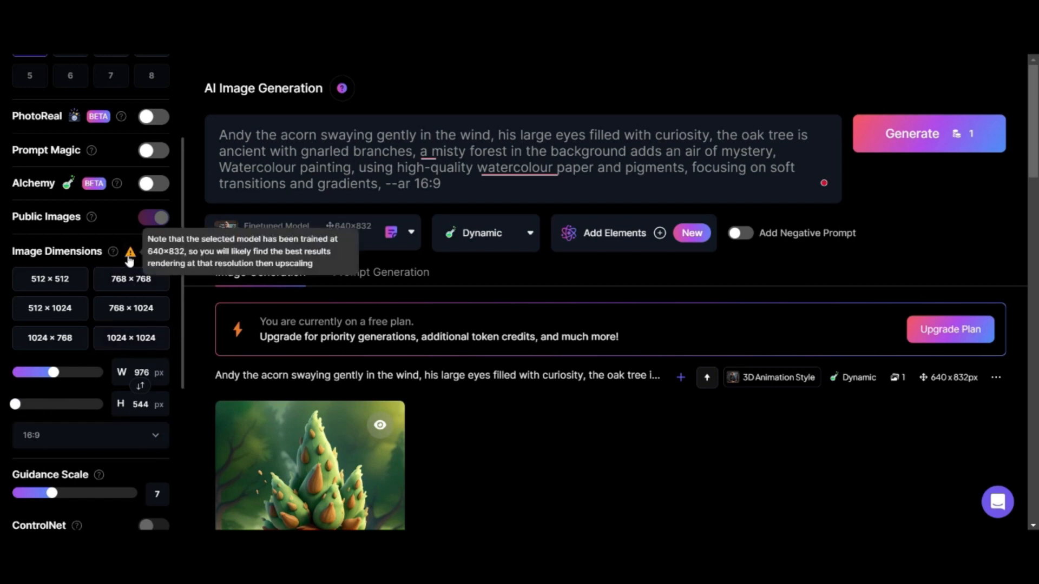
click(131, 308)
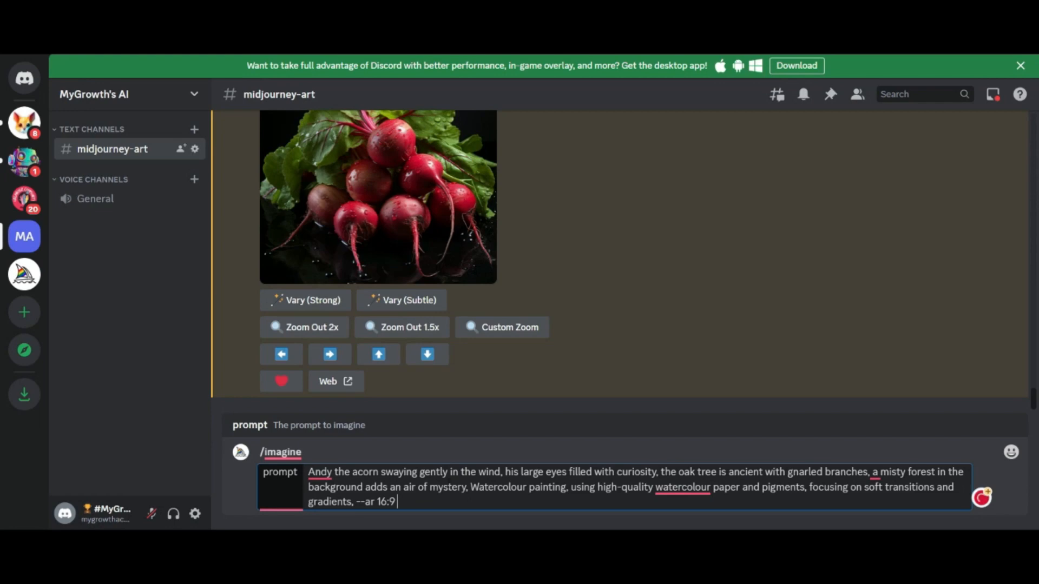
- In Discord's midjourney-art channel, submit the 16:9 watercolour Andy prompt to Midjourney and upscale the fourth image of a generated grid
key(Return)
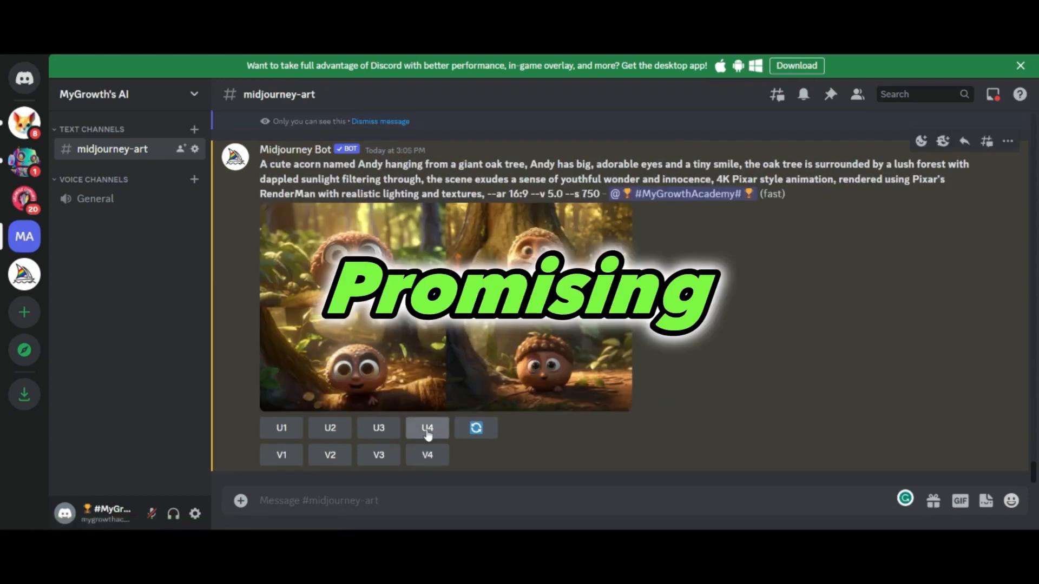
click(427, 435)
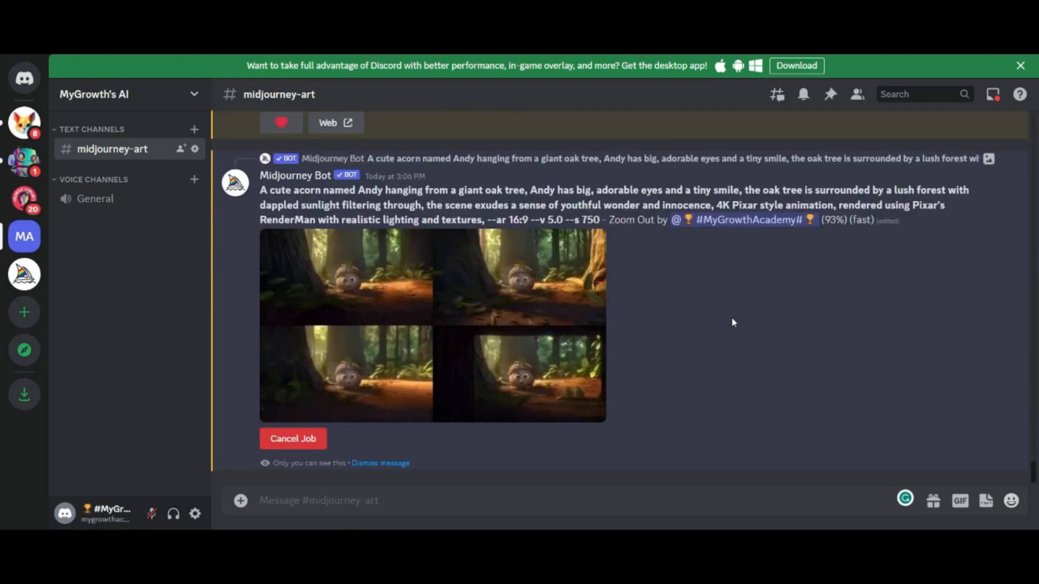
- Examine the zoomed-out acorn variations enlarged, close them, and go back to the upscaled source image
click(557, 378)
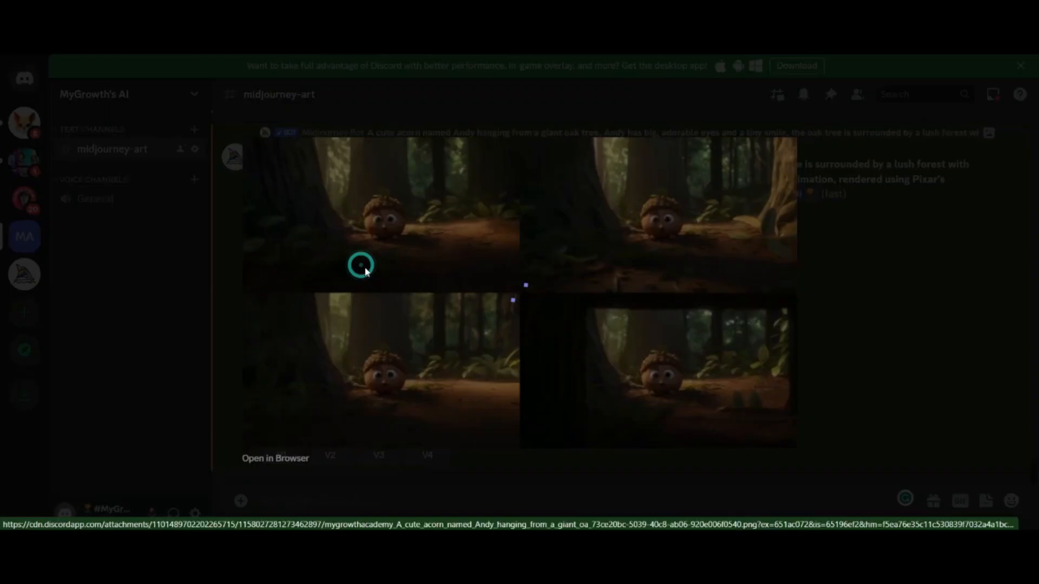
click(878, 359)
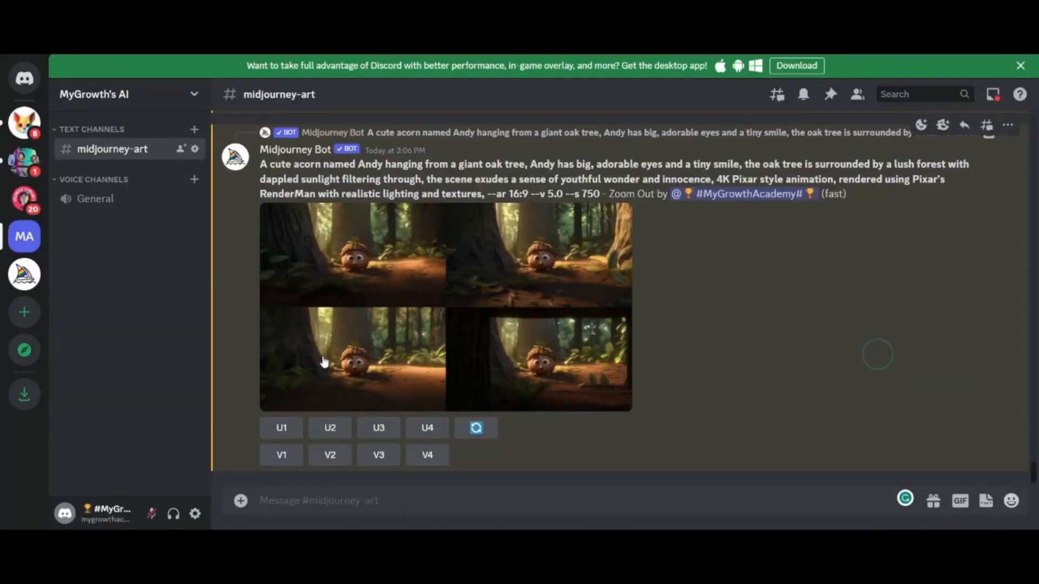
scroll(718, 291, up, 4)
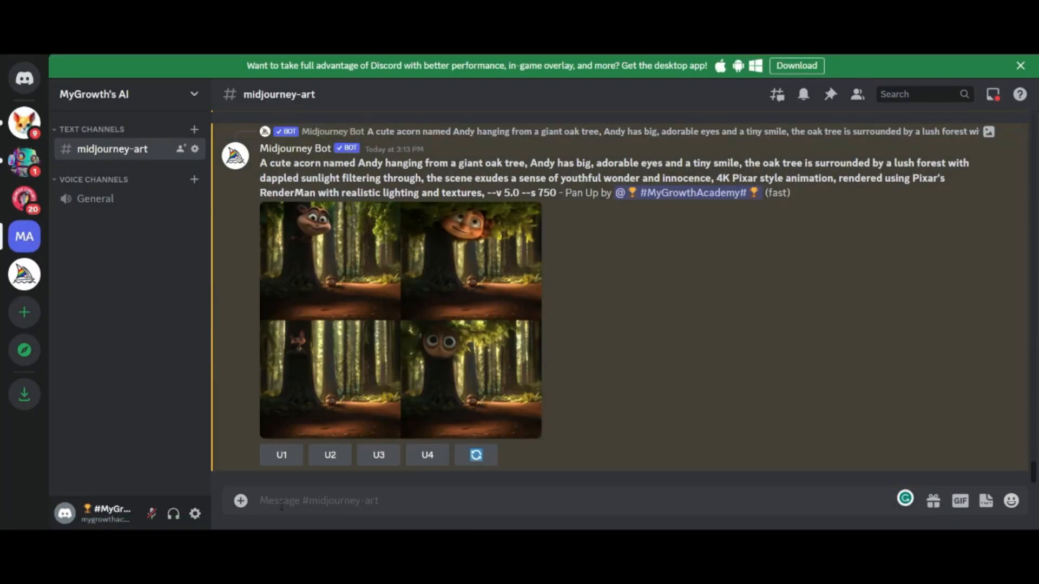
- Start adding an attachment to a new message in the midjourney-art channel
click(281, 505)
click(242, 501)
click(272, 399)
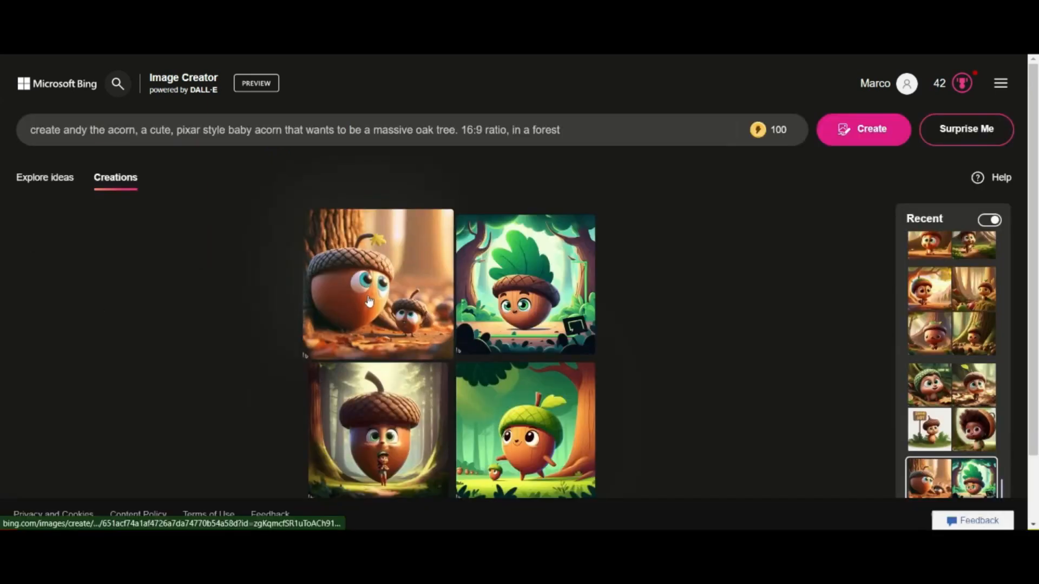
- In Bing Image Creator, view the first baby acorn image and the second image of the "show me andy the acorn" creation
click(366, 294)
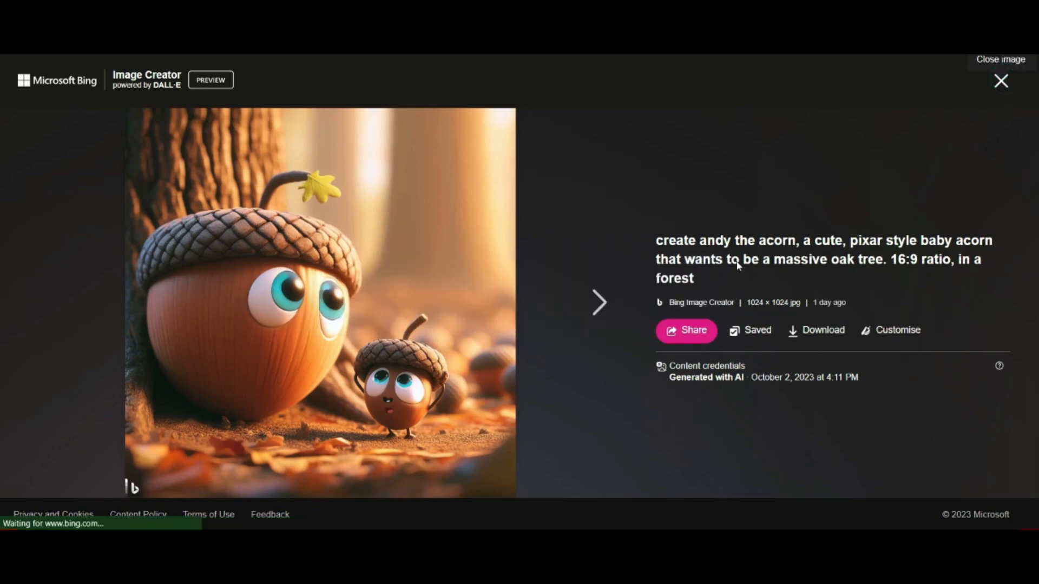
click(1001, 81)
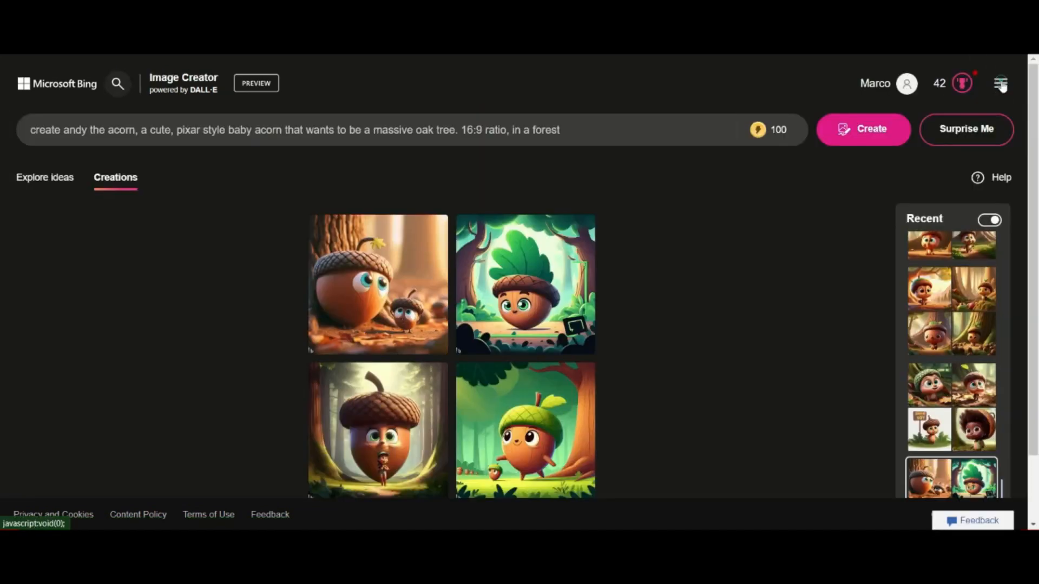
click(947, 405)
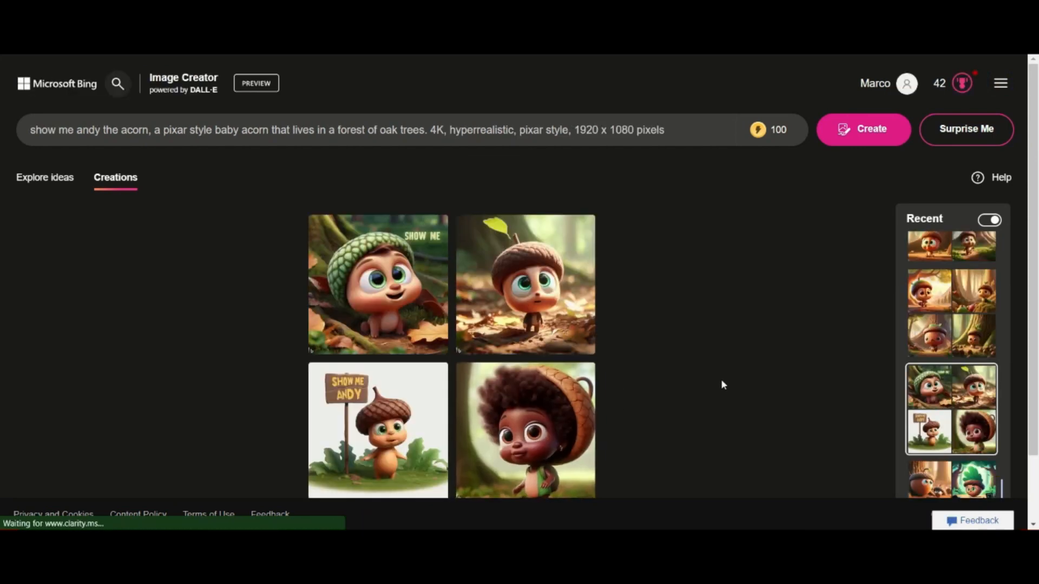
click(529, 282)
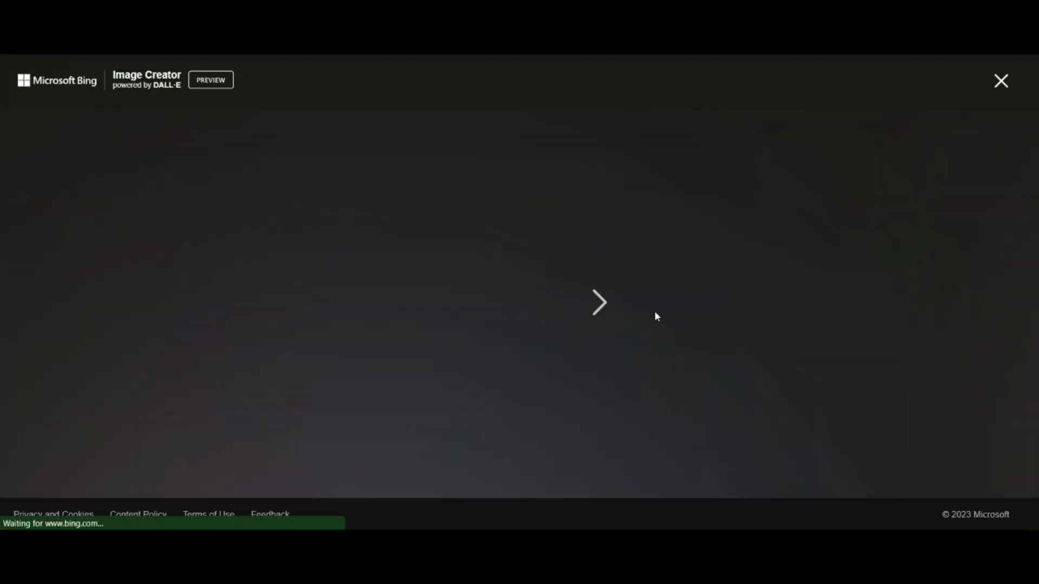
click(1001, 81)
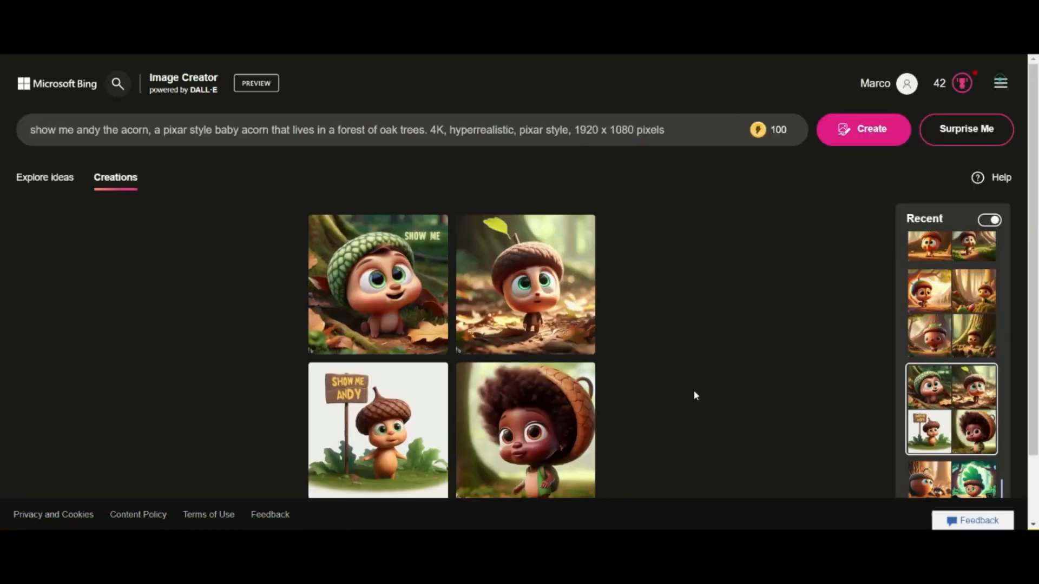
- Browse the earlier recent creations, opening the acorn, oak forest and crying character sets
click(955, 324)
scroll(963, 357, up, 2)
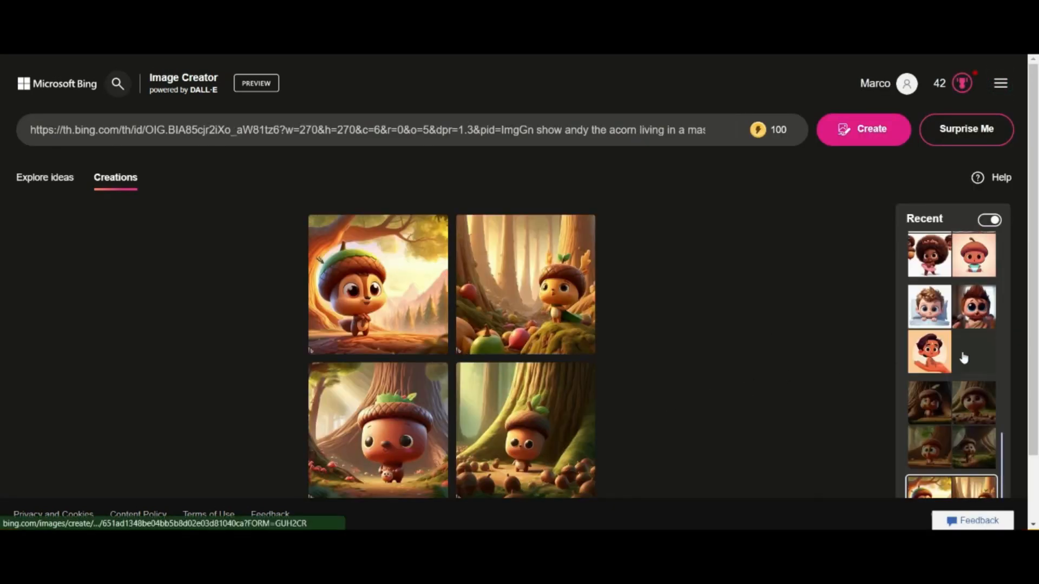
scroll(964, 357, up, 1)
scroll(955, 373, down, 1)
click(945, 349)
scroll(945, 344, up, 2)
click(945, 344)
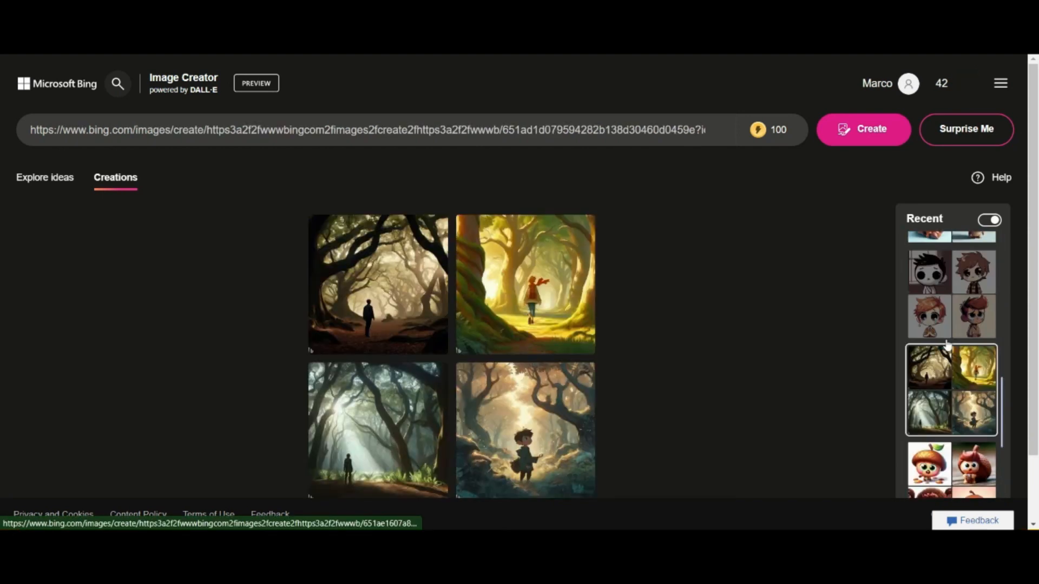
scroll(950, 336, up, 1)
click(956, 320)
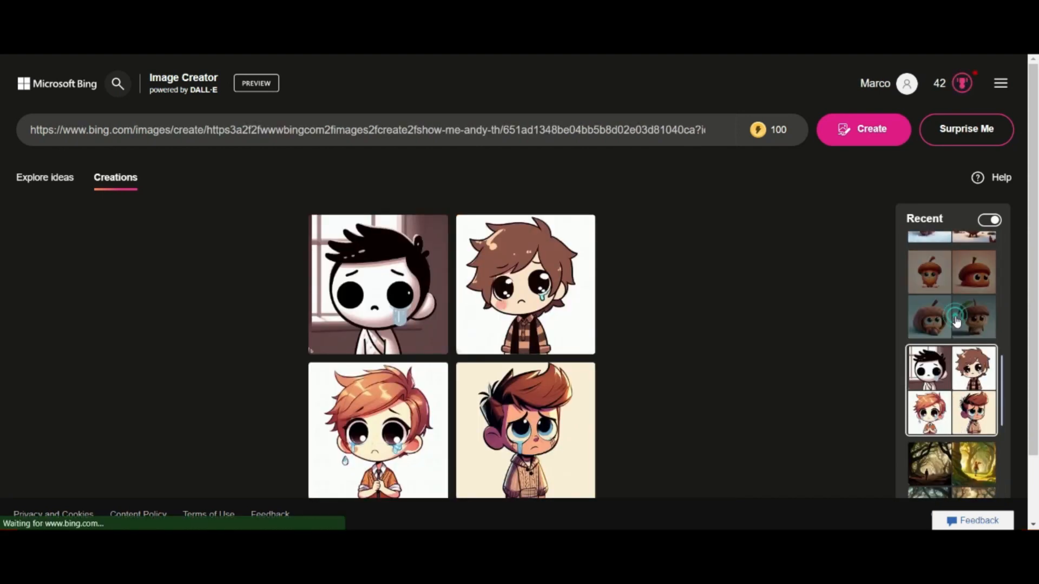
- From the fourth sad acorn's link, generate "this character as a fully grown happy oak tree in a forest" and view the third result
click(956, 321)
drag(528, 422, 260, 131)
key(End)
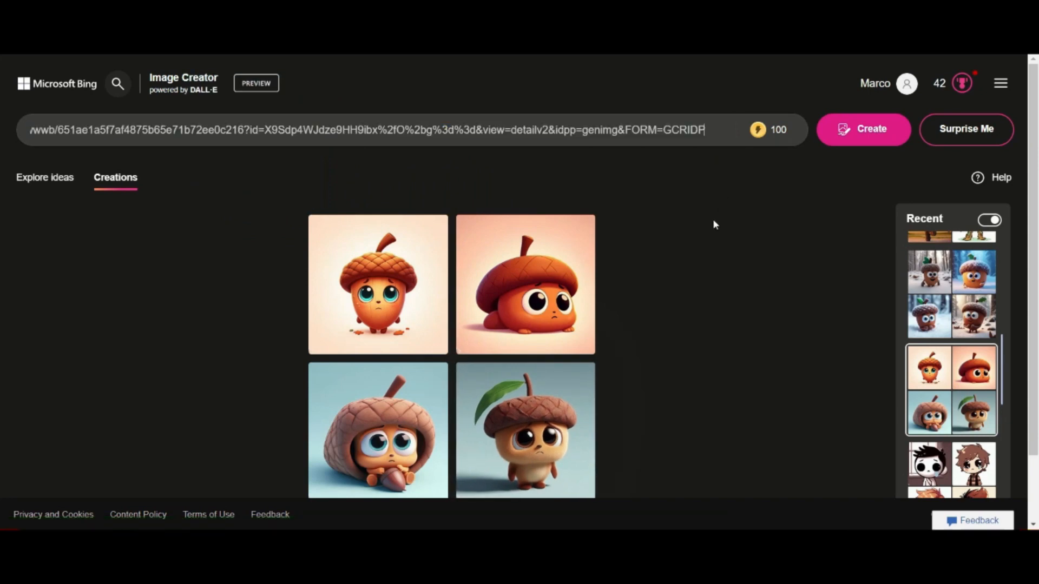
text(th)
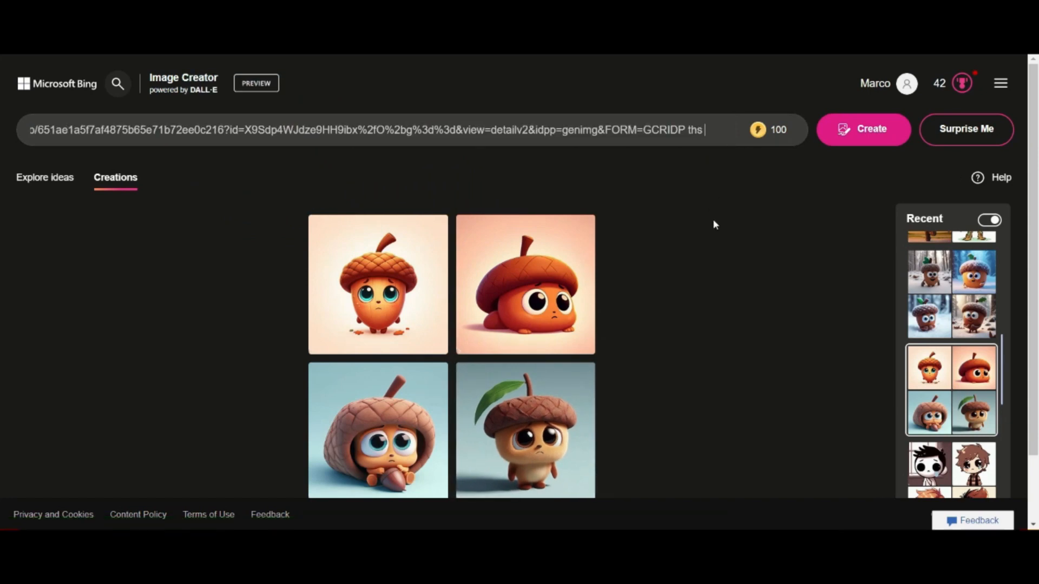
text(is charact)
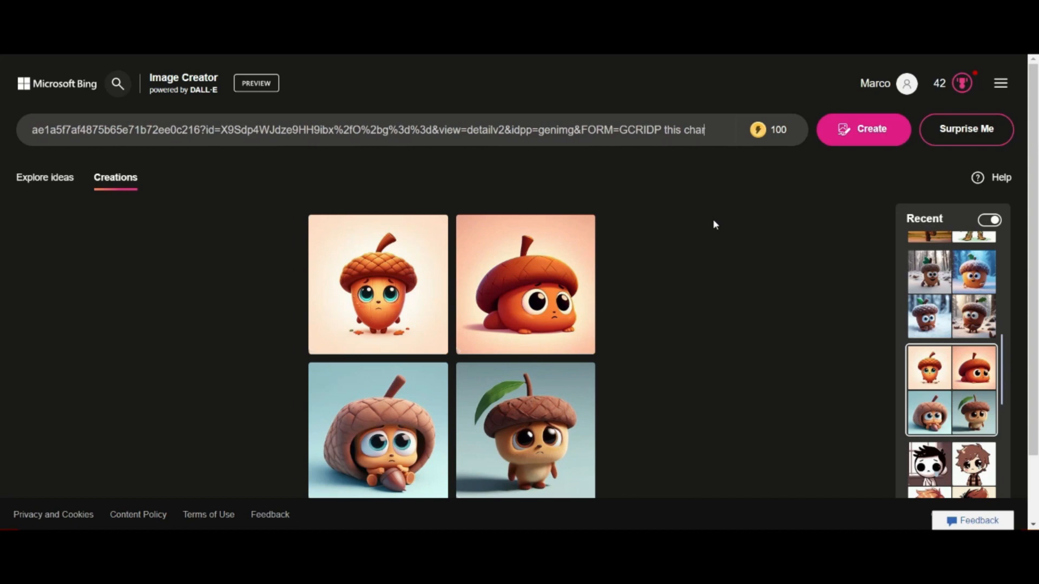
text(er as a t)
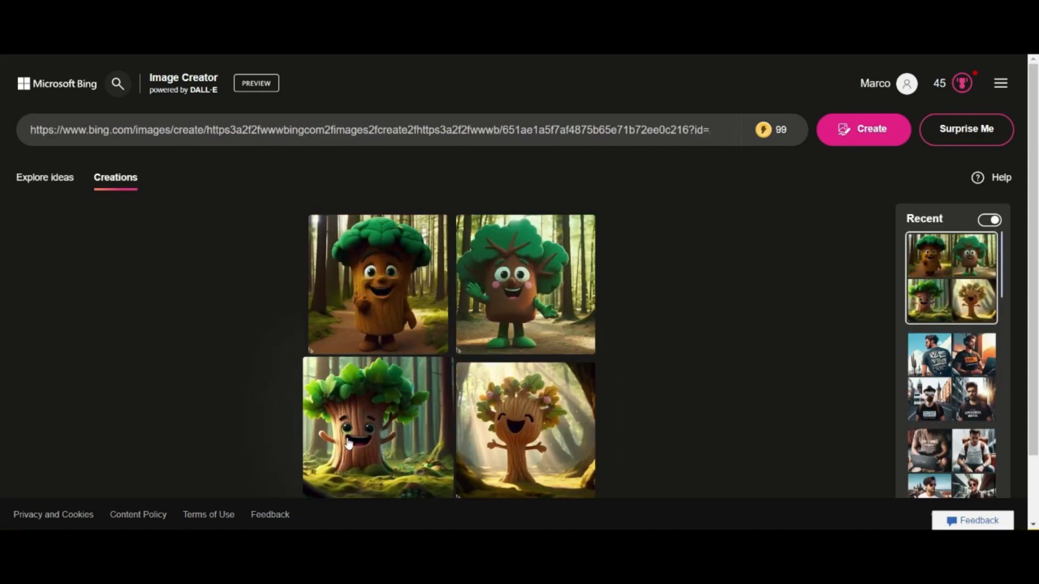
click(349, 442)
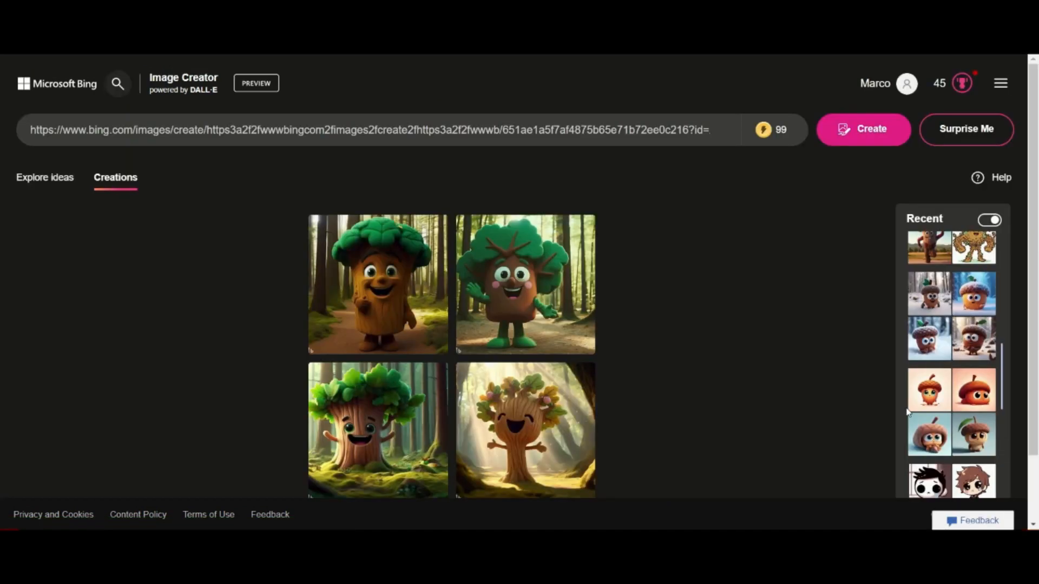
- Use the link of the third walking-tree image in a new prompt with "a fully grown animated oak tree in a beautiful forest"
scroll(963, 346, up, 4)
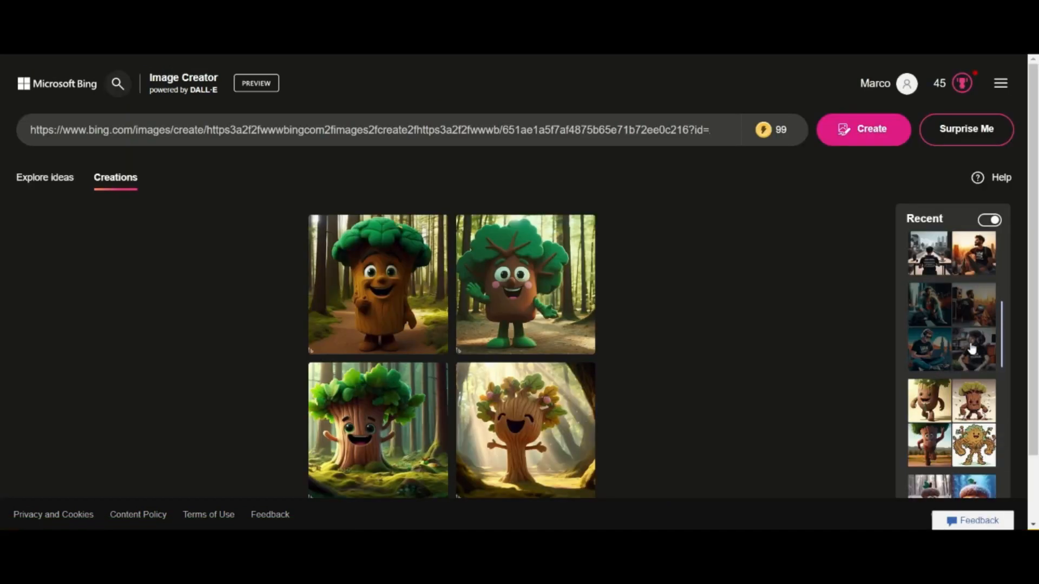
click(945, 412)
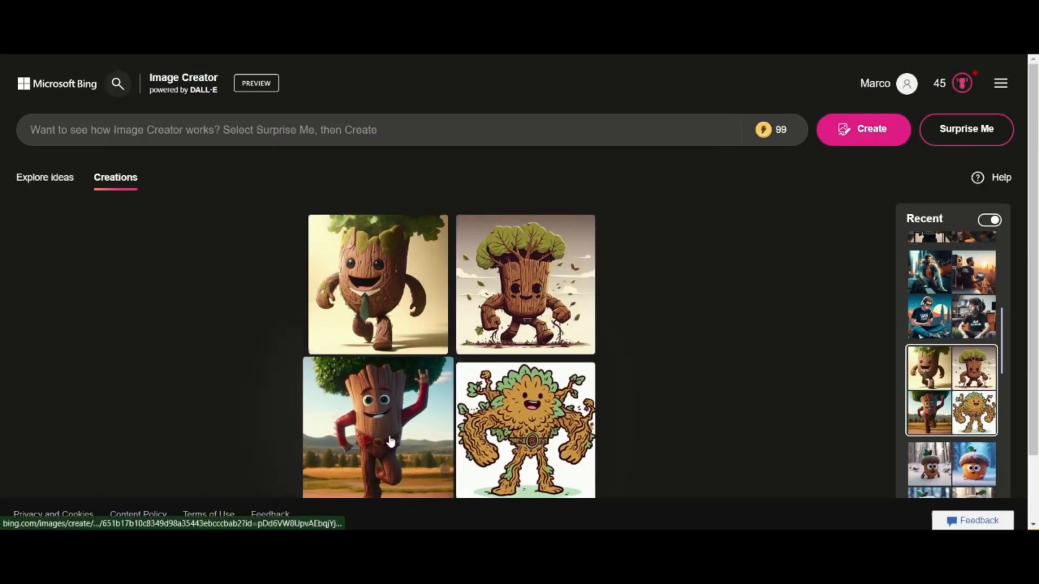
drag(398, 463, 320, 130)
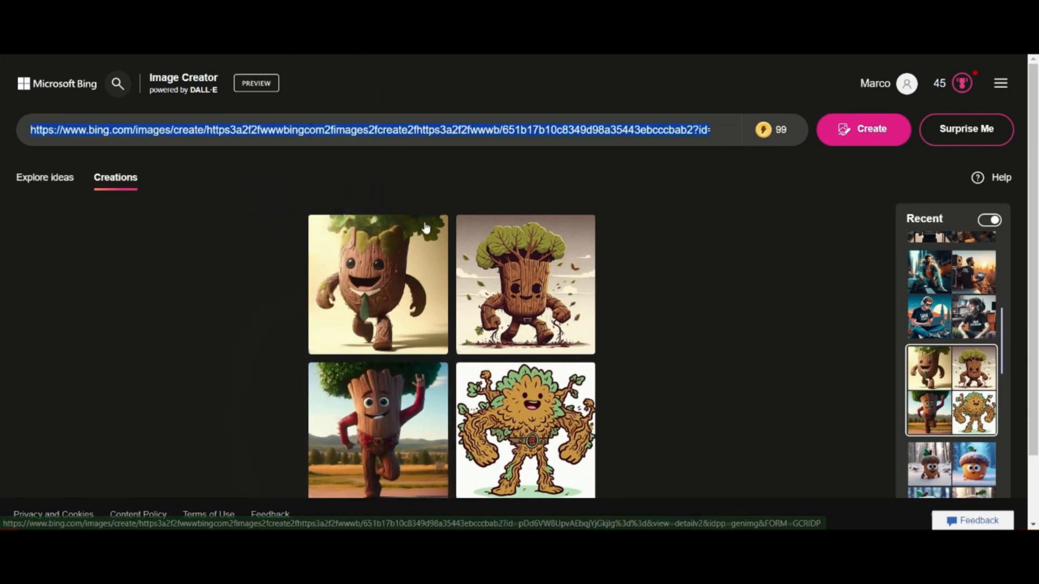
key(Right)
text(y)
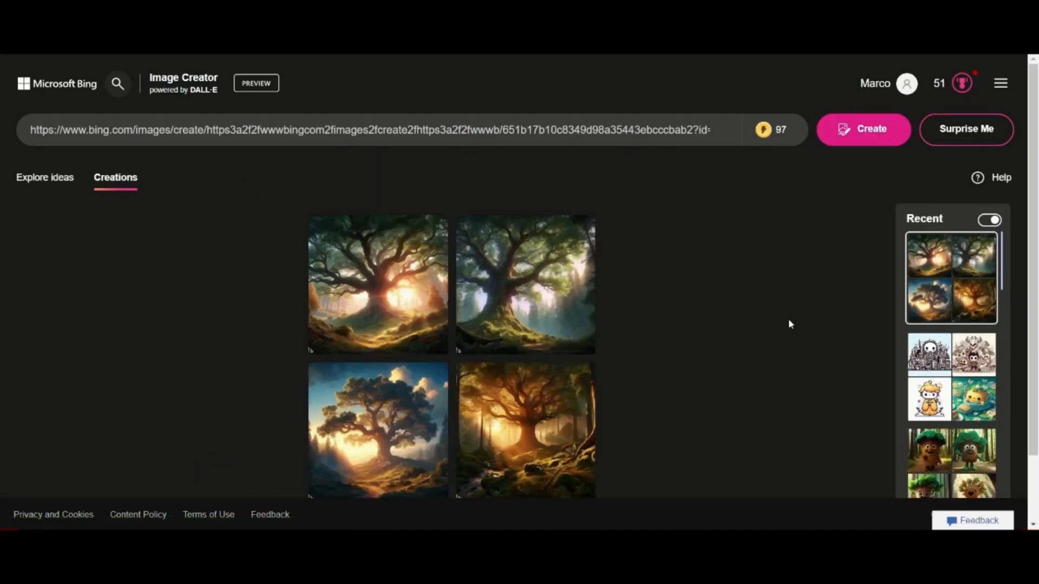
- Open the first generated oak tree image and download it
click(376, 293)
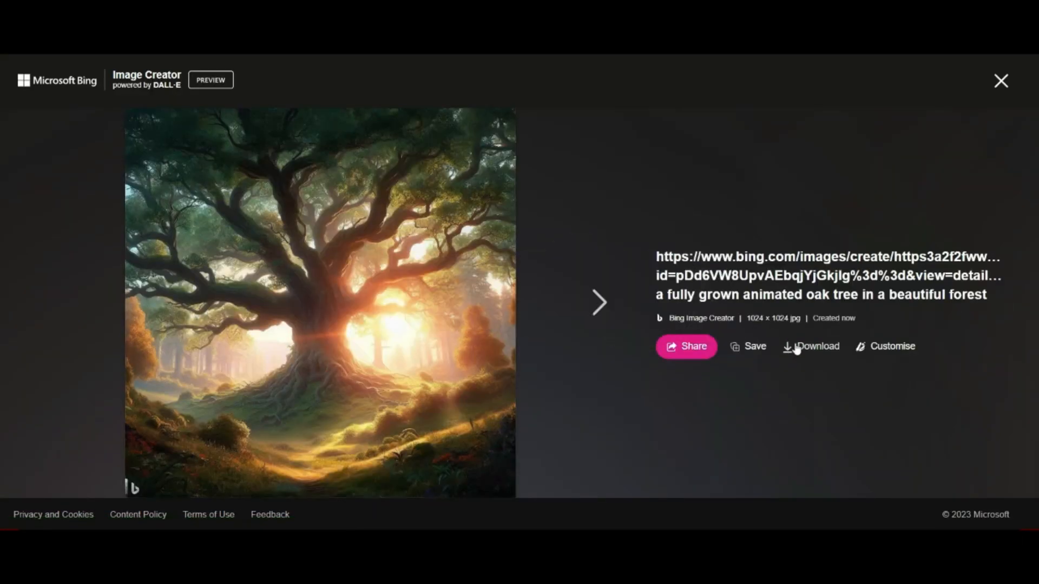
click(816, 328)
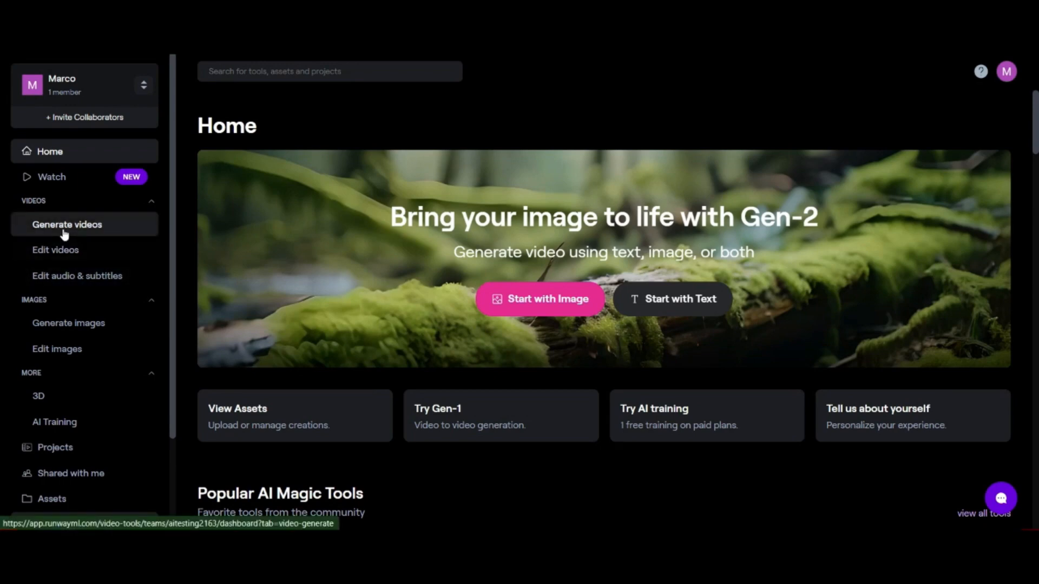
- Go to Runway's video generation, open Text/Image to Video and upload the _a50ac2f1-aed6-473e-ba1e-aacc4ea289ff.jpeg acorn picture as the starting image
click(65, 233)
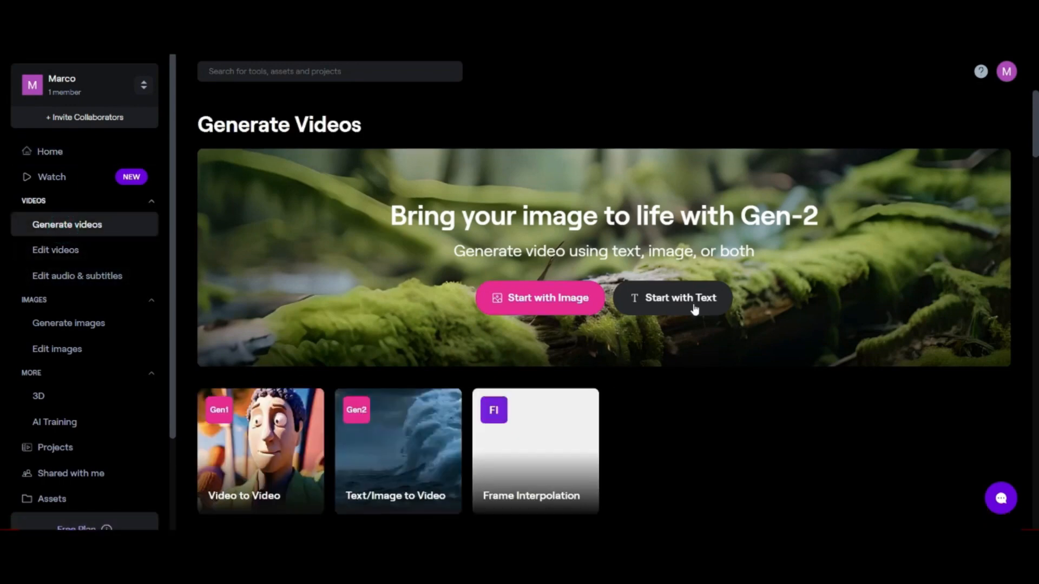
scroll(671, 314, down, 2)
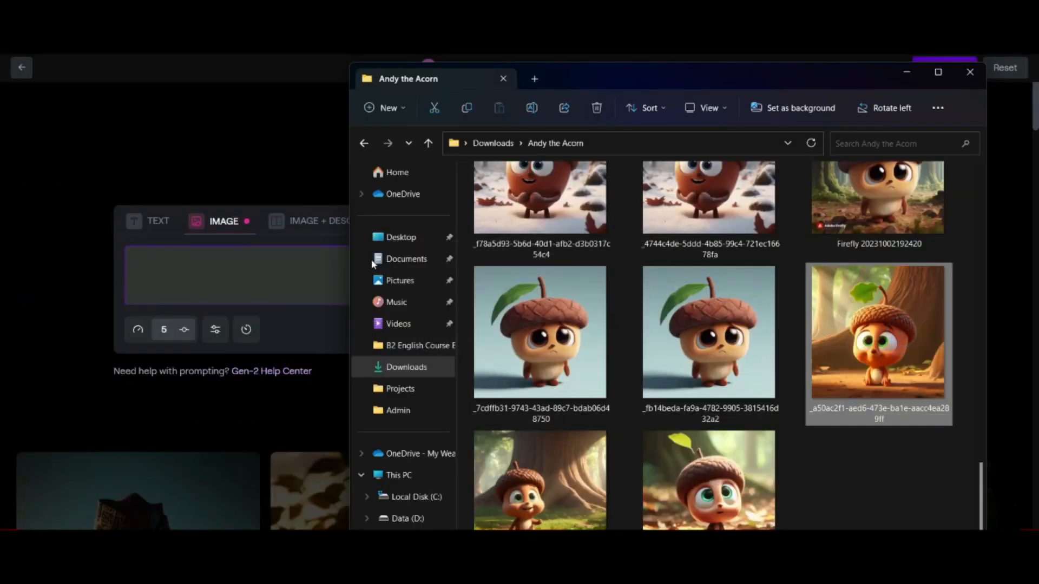
drag(372, 265, 255, 276)
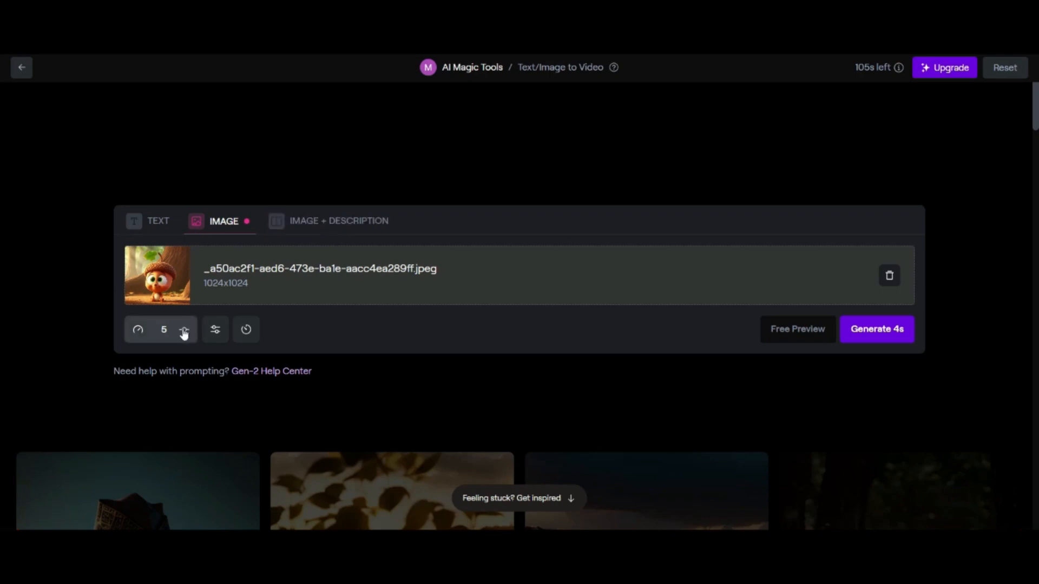
- Look through the acorn pictures in the Andy the Acorn downloads folder
click(467, 571)
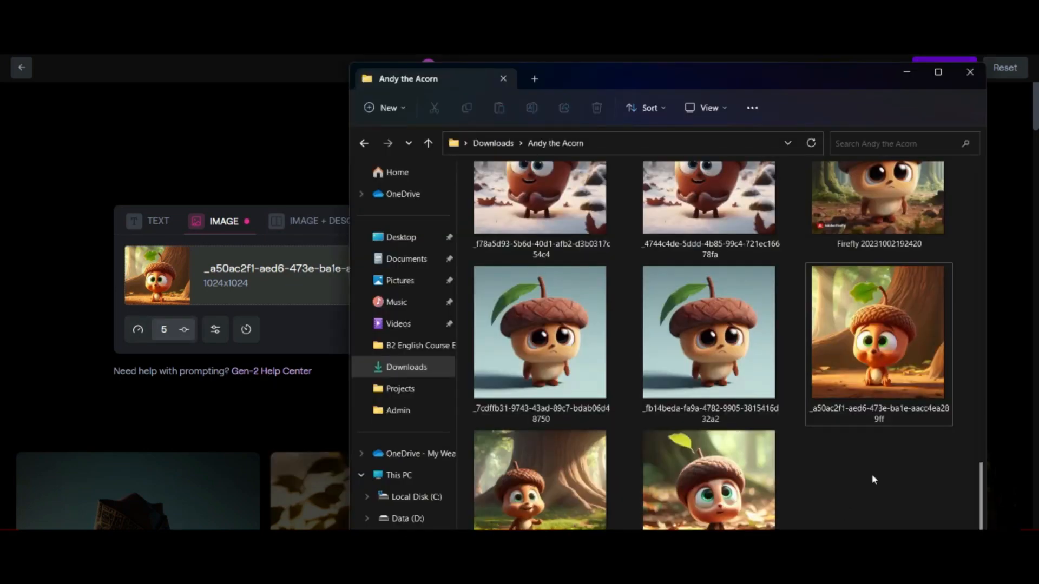
scroll(866, 481, up, 1)
scroll(839, 489, up, 10)
scroll(838, 488, down, 5)
scroll(839, 489, up, 5)
scroll(839, 489, down, 10)
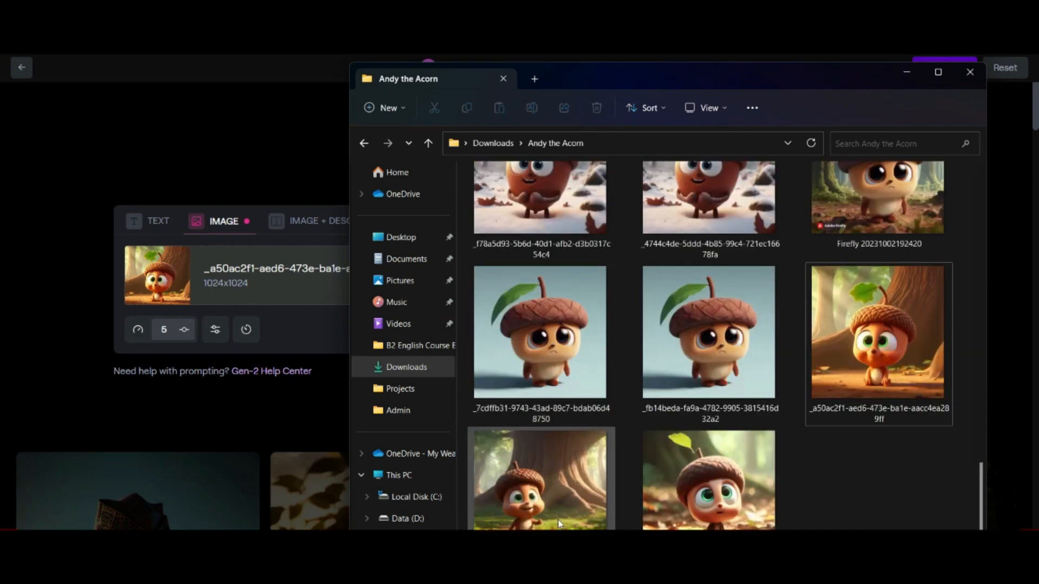
click(319, 338)
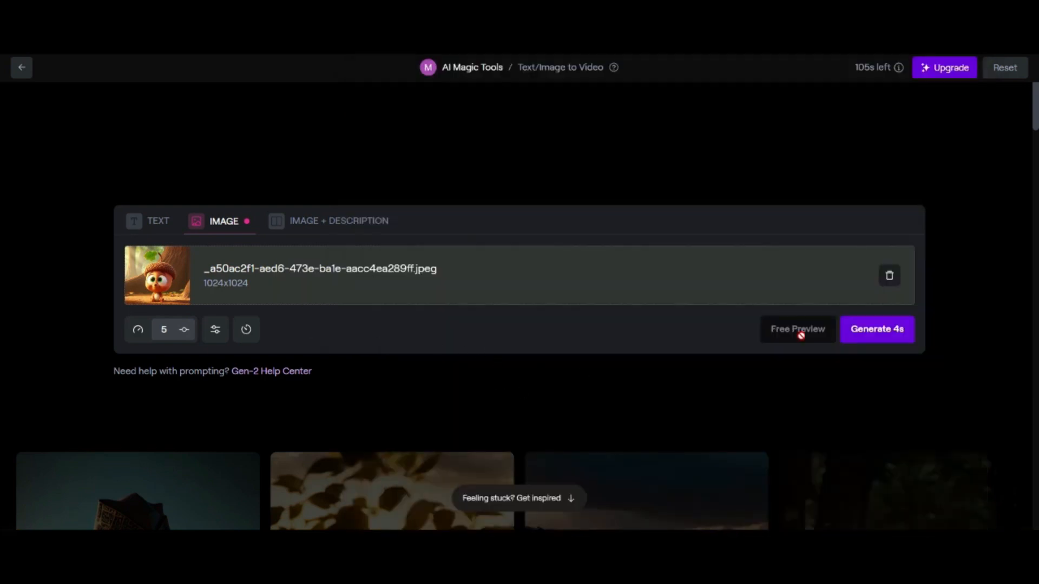
- Replace the starting image with the _db2c75c2-0ce2-4ad9-abb4-6c86da84927b.jpeg acorn picture from the Andy the Acorn folder
click(889, 277)
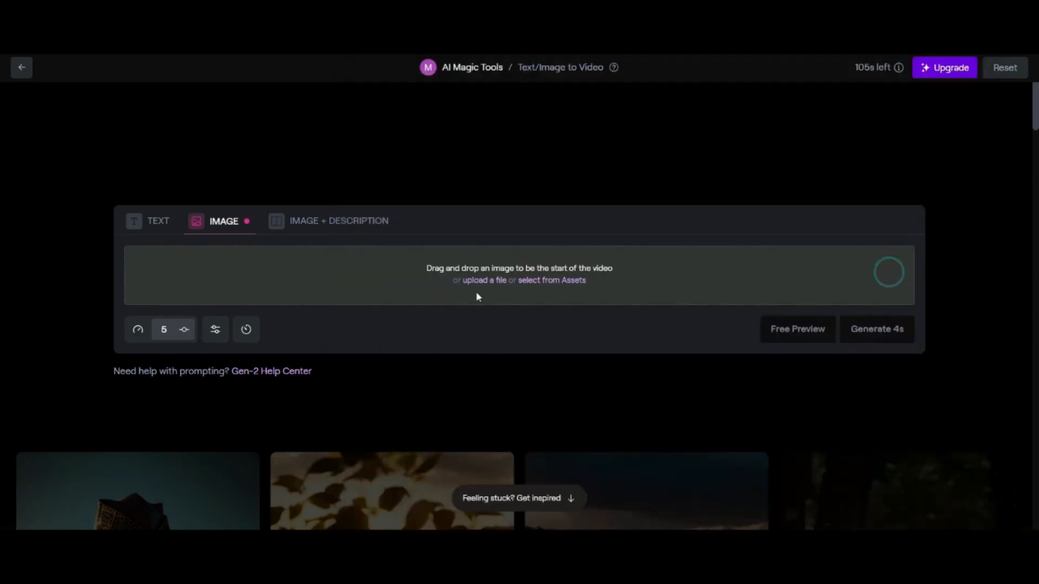
click(557, 281)
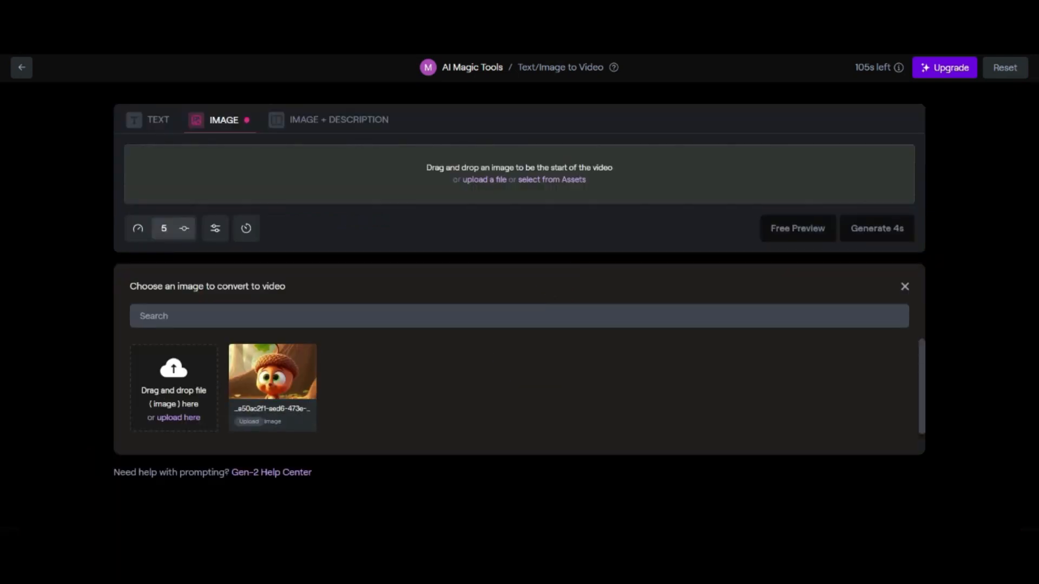
key(alt+Tab)
drag(567, 510, 330, 409)
drag(173, 382, 186, 420)
key(alt+Tab)
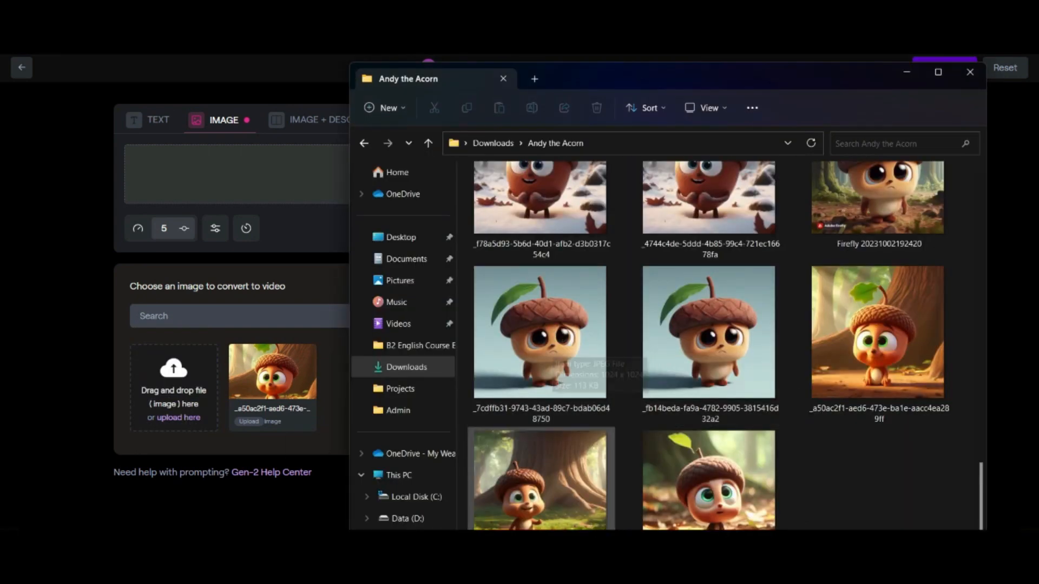
drag(552, 484, 186, 398)
key(alt+Tab)
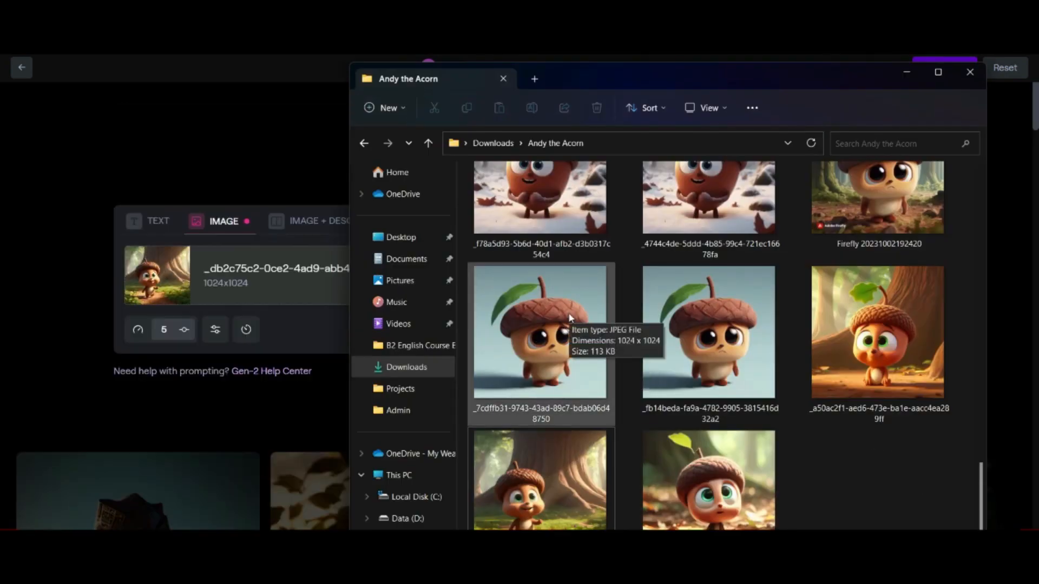
click(301, 343)
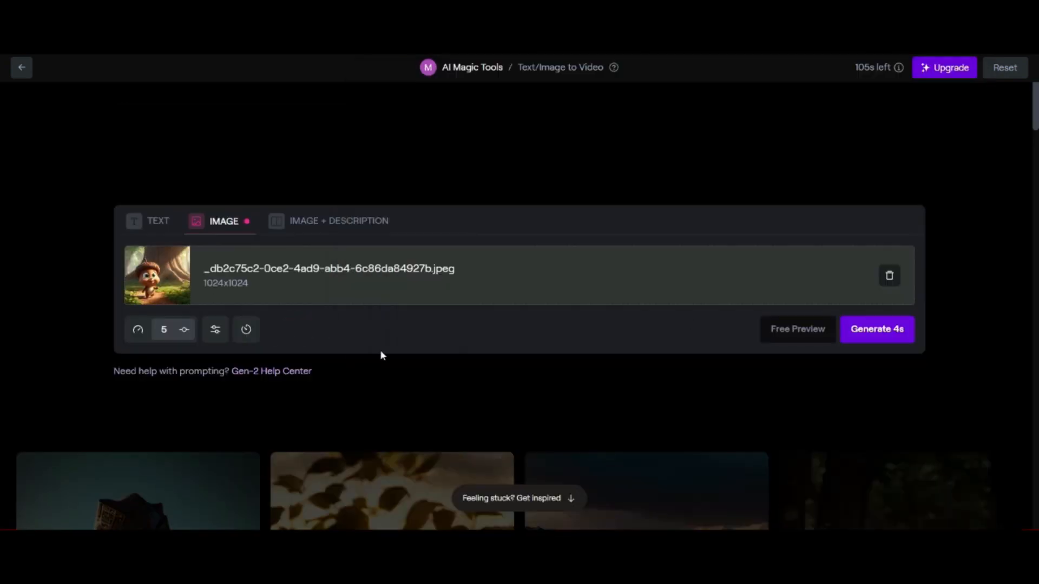
- Remove the starting image, open the saved assets to choose another, and download the 4-second "In a quiet forest" acorn video
click(889, 277)
click(542, 282)
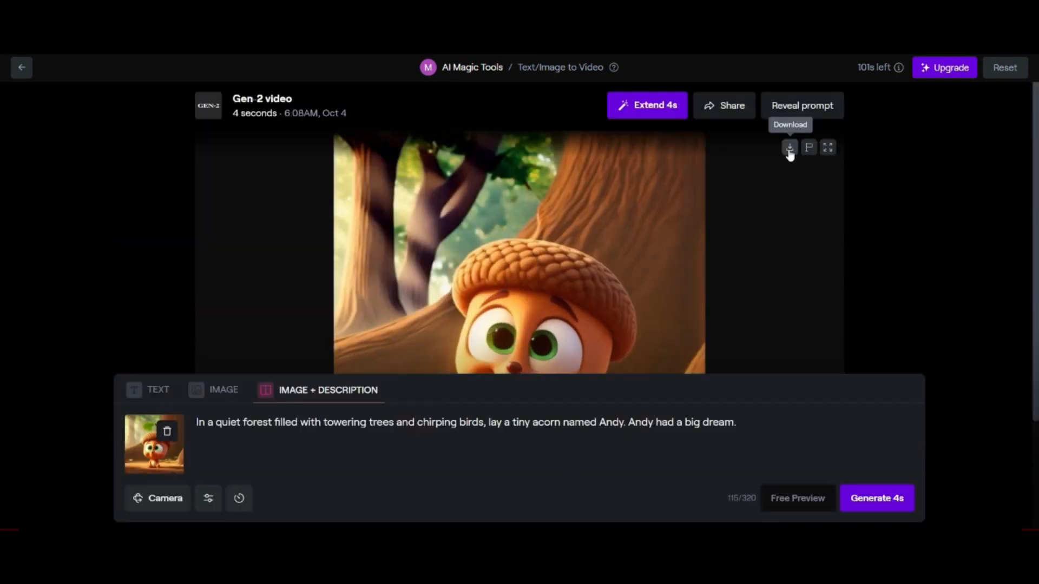
click(789, 150)
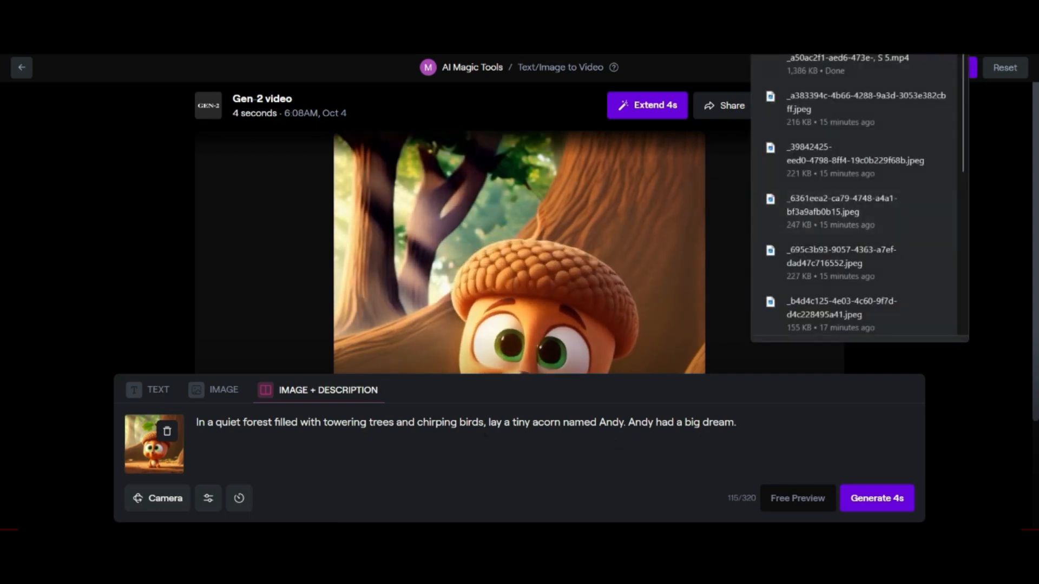
- Clear the quiet-forest scene's image and download the 4-second video generated for the "Winter came" scene
click(167, 433)
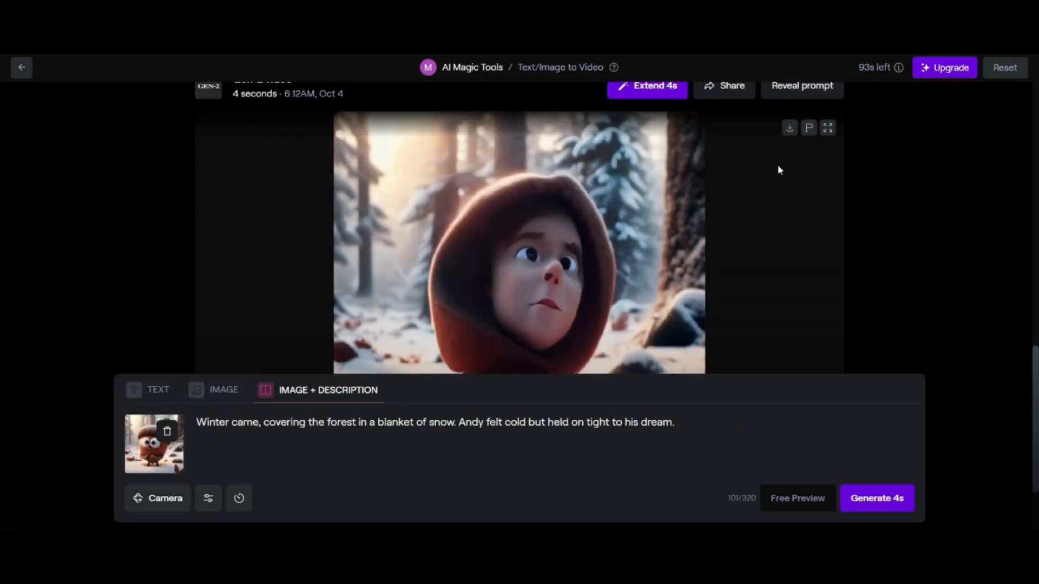
click(791, 129)
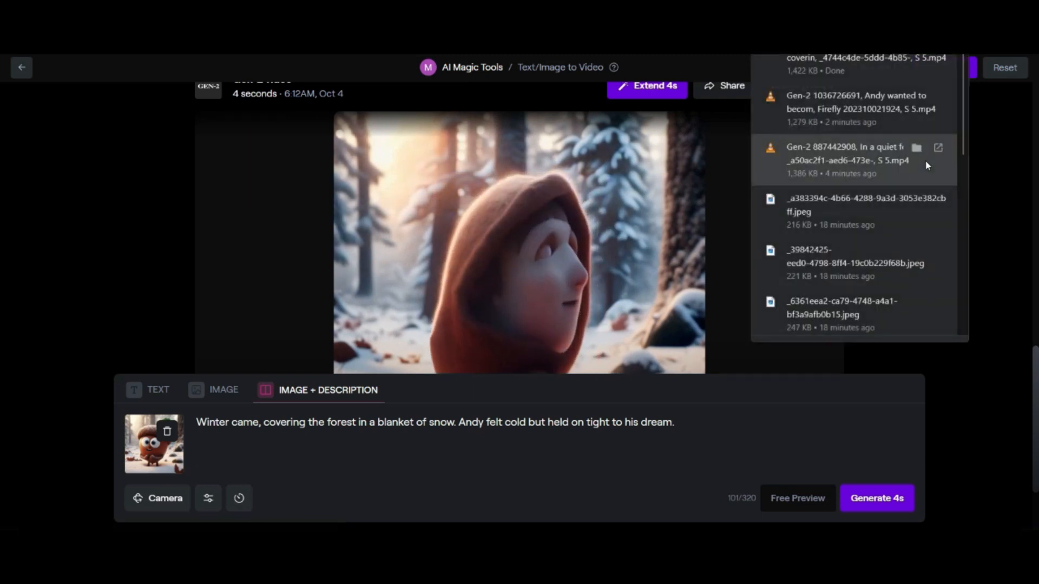
click(995, 259)
- Play the generated "Summer was here" acorn video and download it
scroll(947, 295, down, 3)
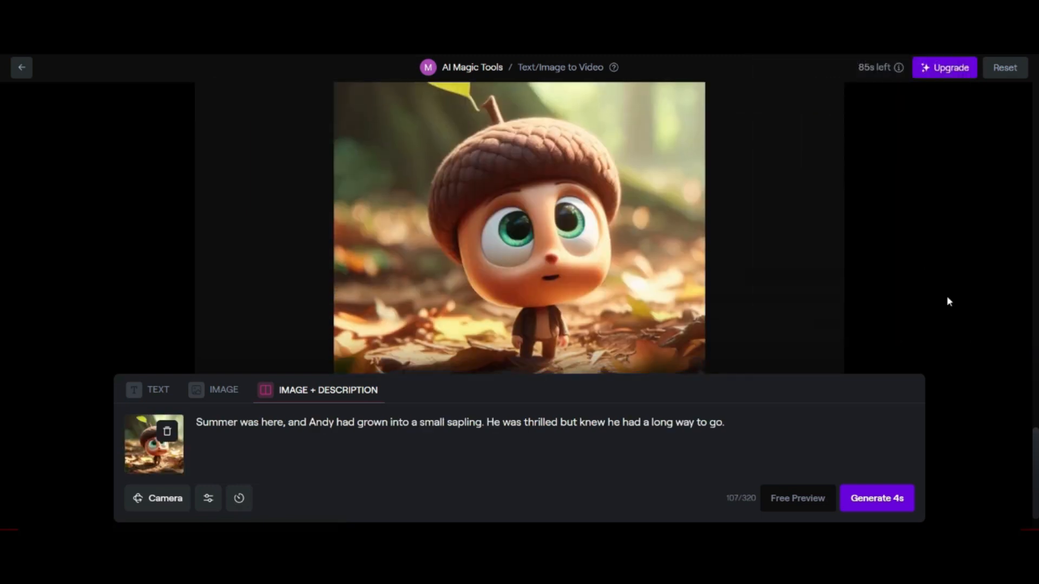
click(352, 331)
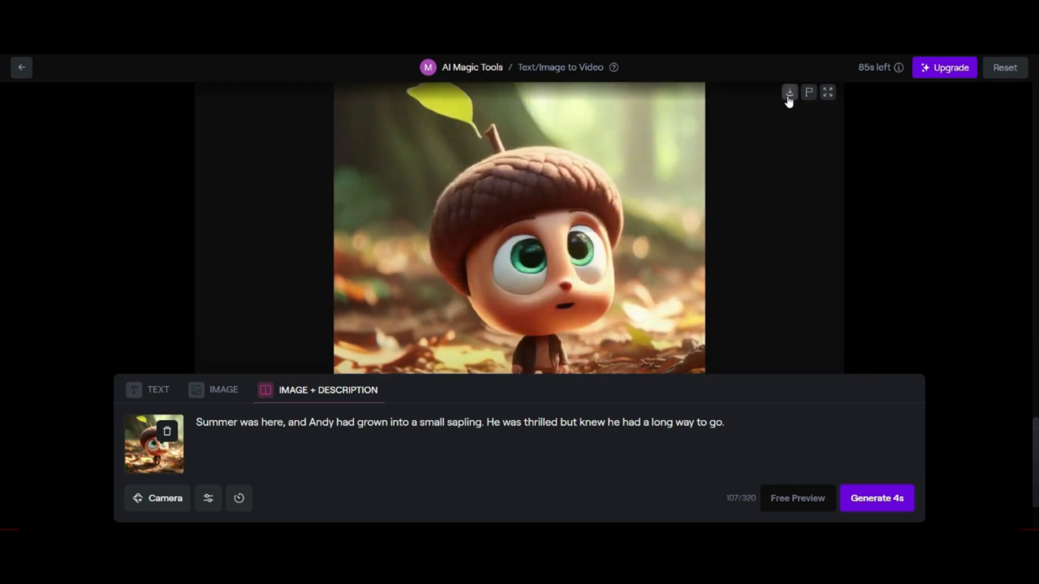
click(789, 93)
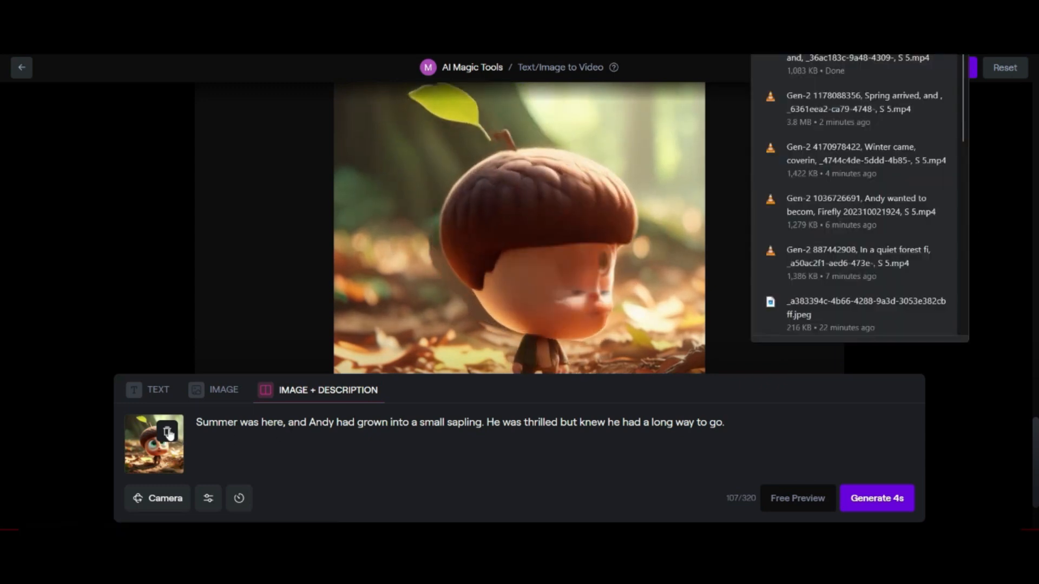
- Play the generated "Autumn leaves fell" tree video and clear its scene description
scroll(911, 278, down, 3)
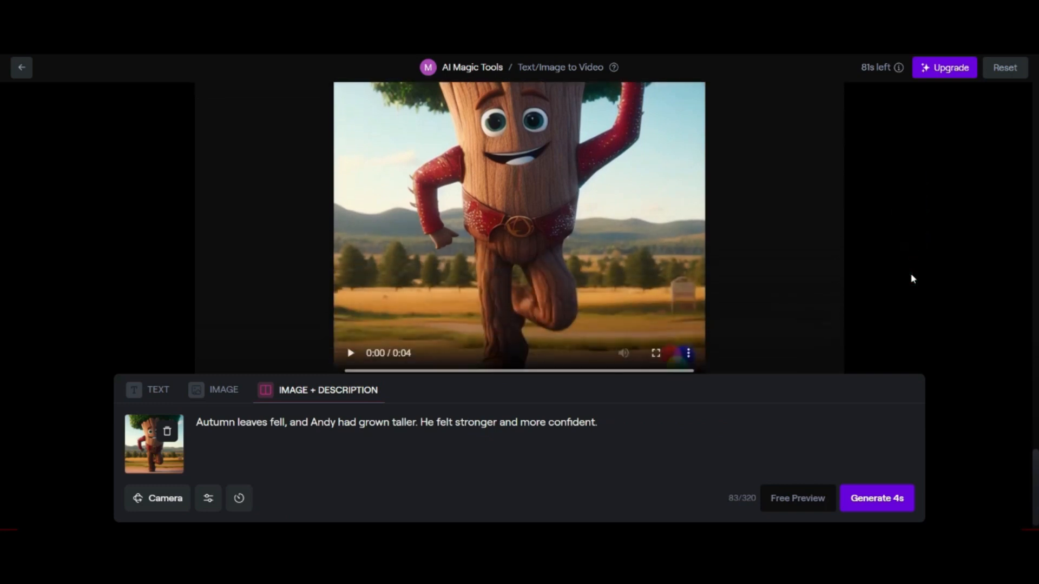
click(350, 329)
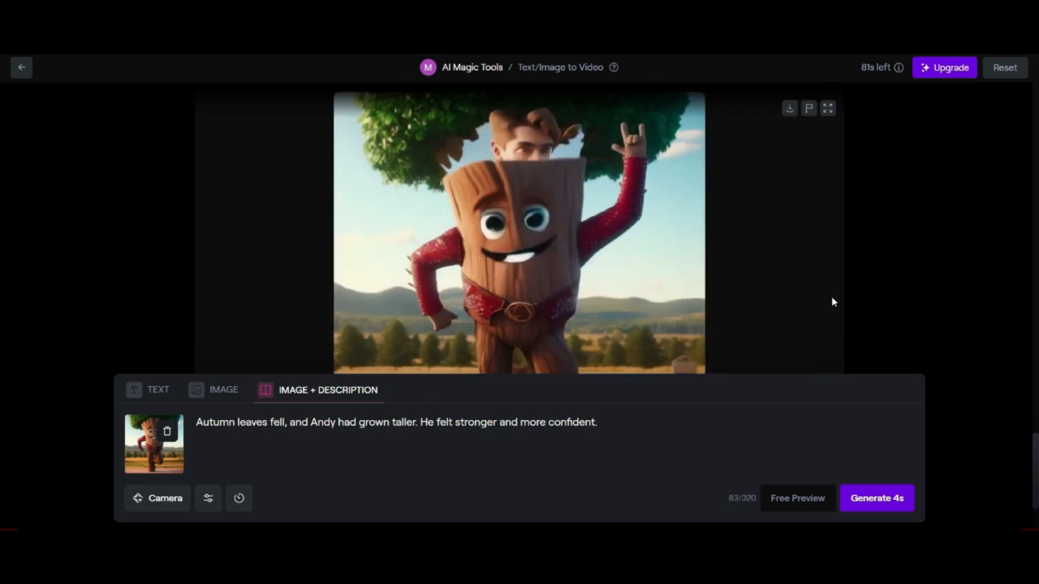
drag(615, 427, 185, 427)
key(BackSpace)
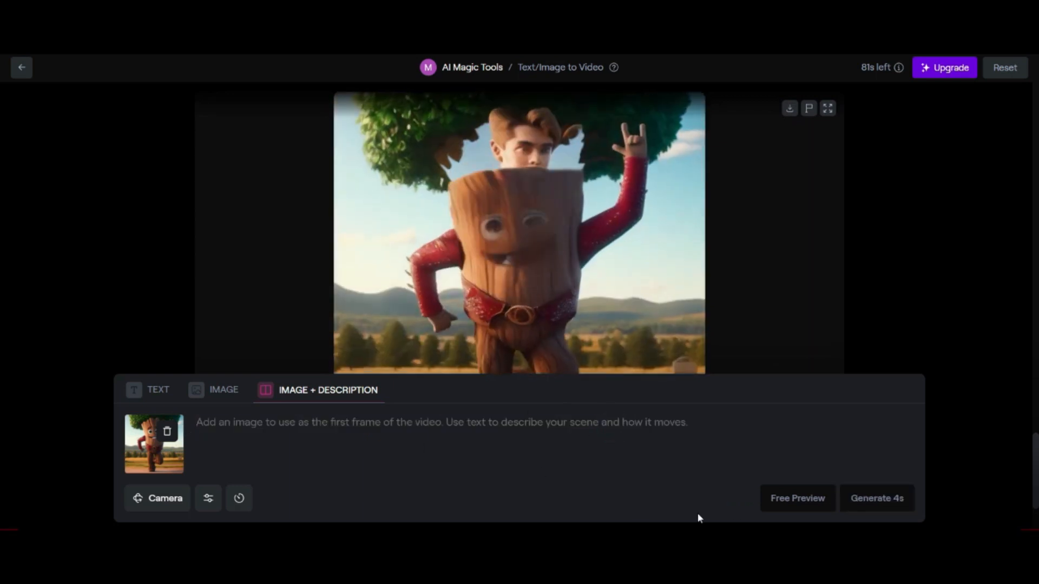
click(725, 427)
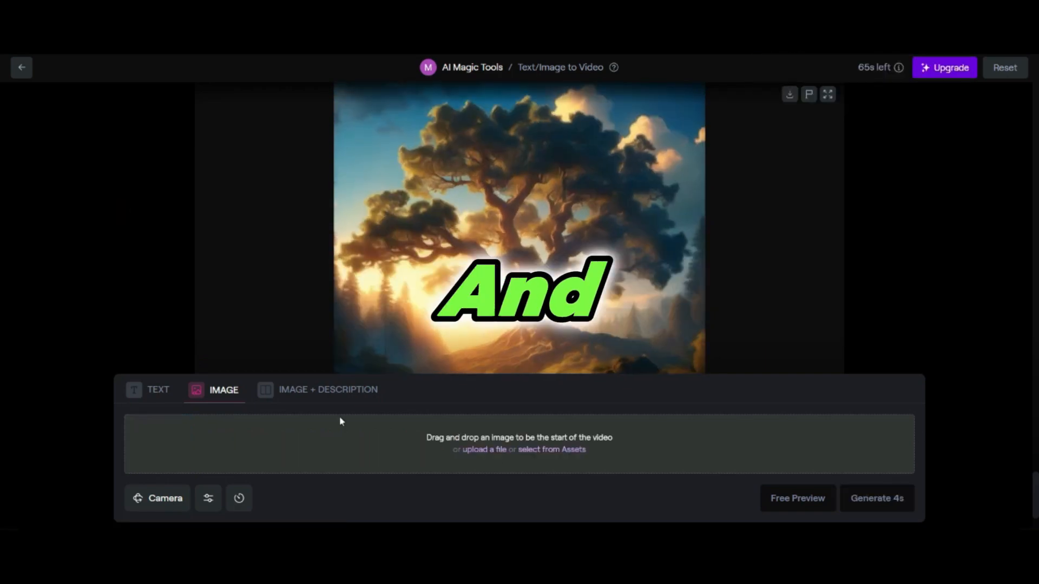
- Generate a 4-second video from the golden oak image _a383394c-4b66-4288-9a3d-3053e382cbff.jpeg, and another from the waving tree character in the assets
click(888, 499)
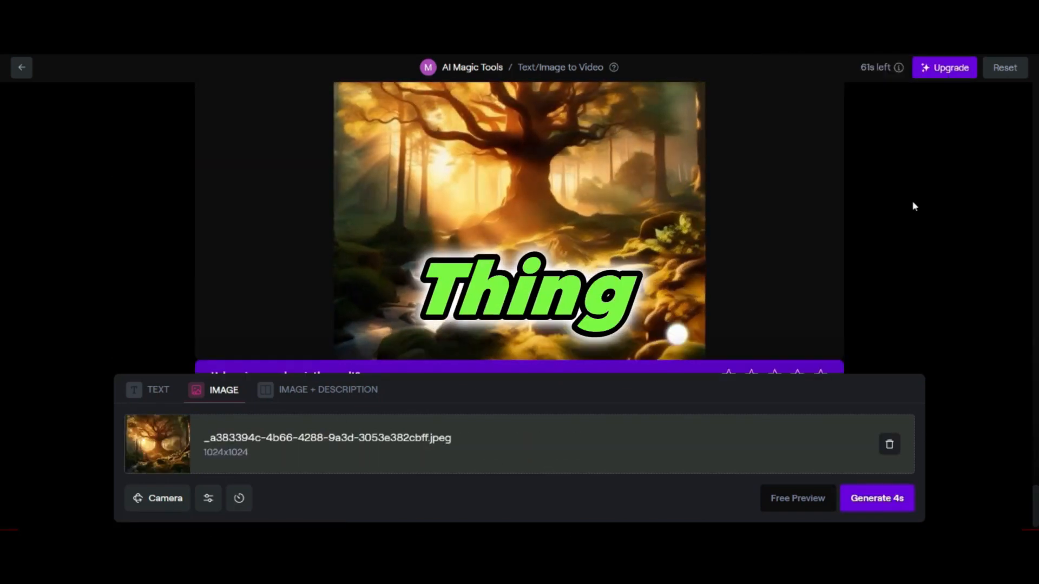
scroll(936, 216, up, 2)
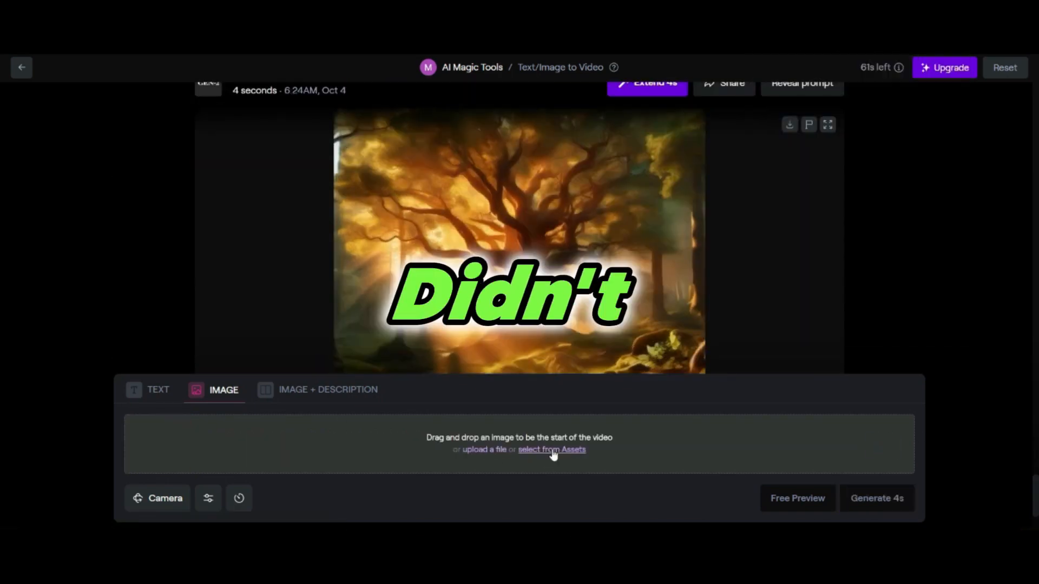
click(553, 455)
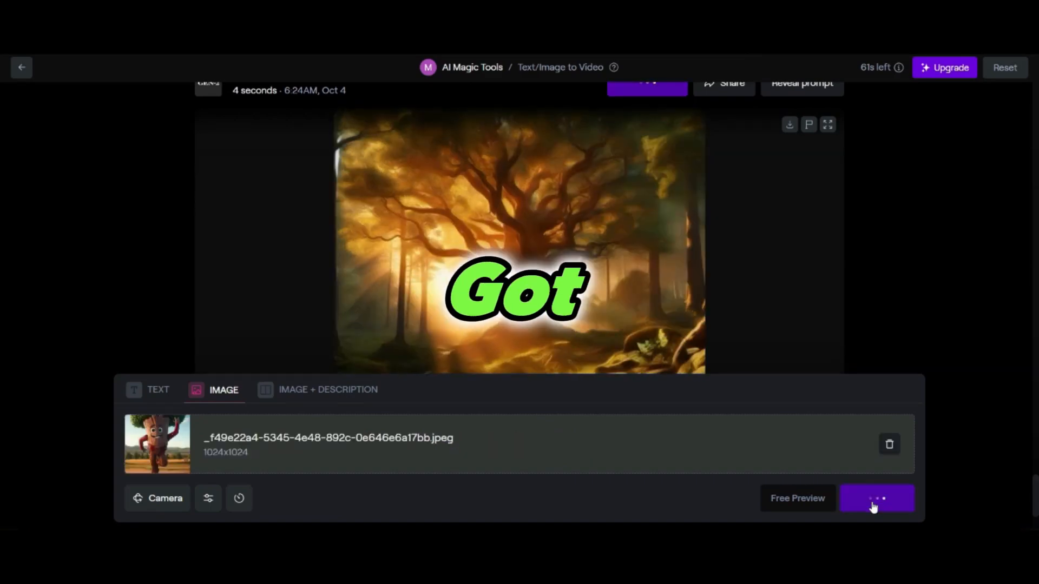
click(875, 501)
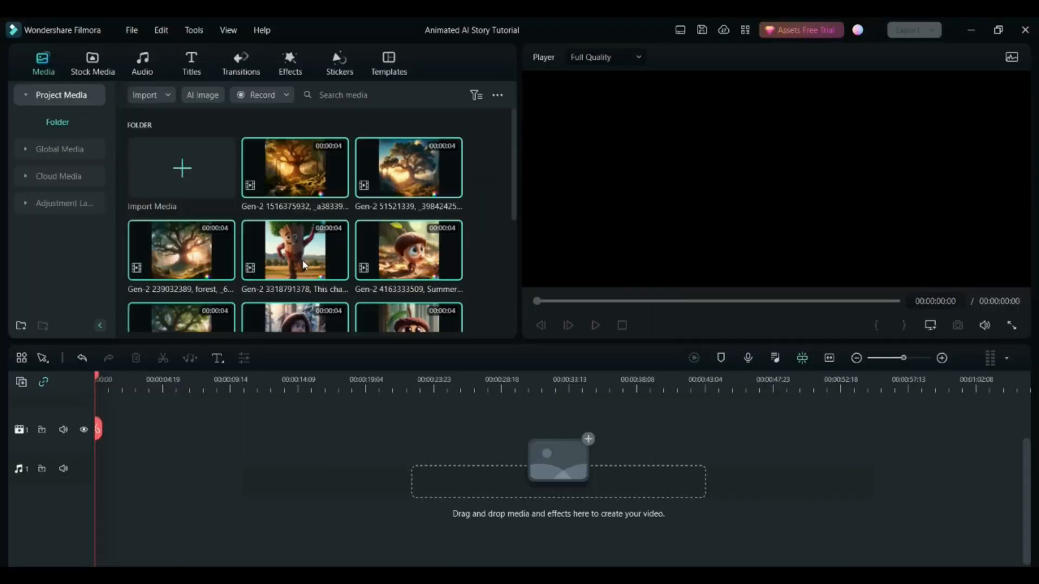
- In Wondershare Filmora, place the Andy the Acorn Narration at the start of the audio track
click(495, 180)
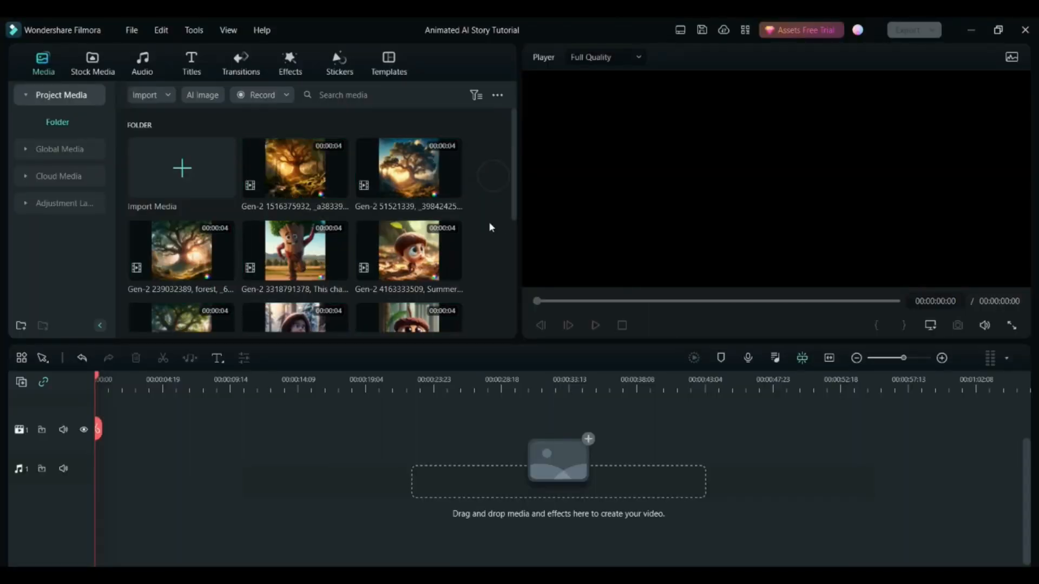
scroll(491, 227, down, 3)
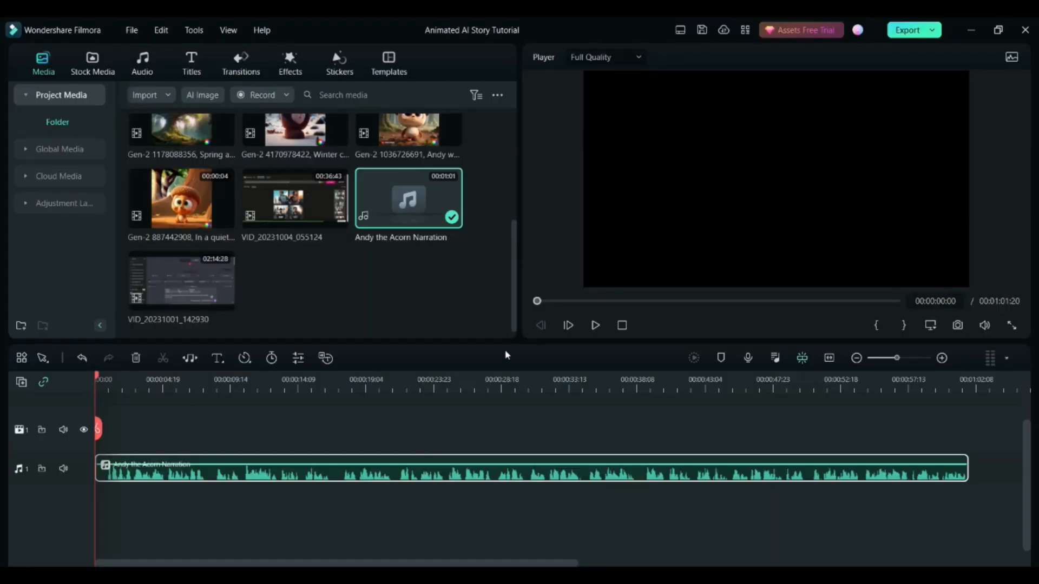
click(462, 290)
- Listen to the narration's opening, place the "Spring arrived" tree clip at the video track's start, and match the project to 768 x 768 24fps
scroll(460, 292, up, 2)
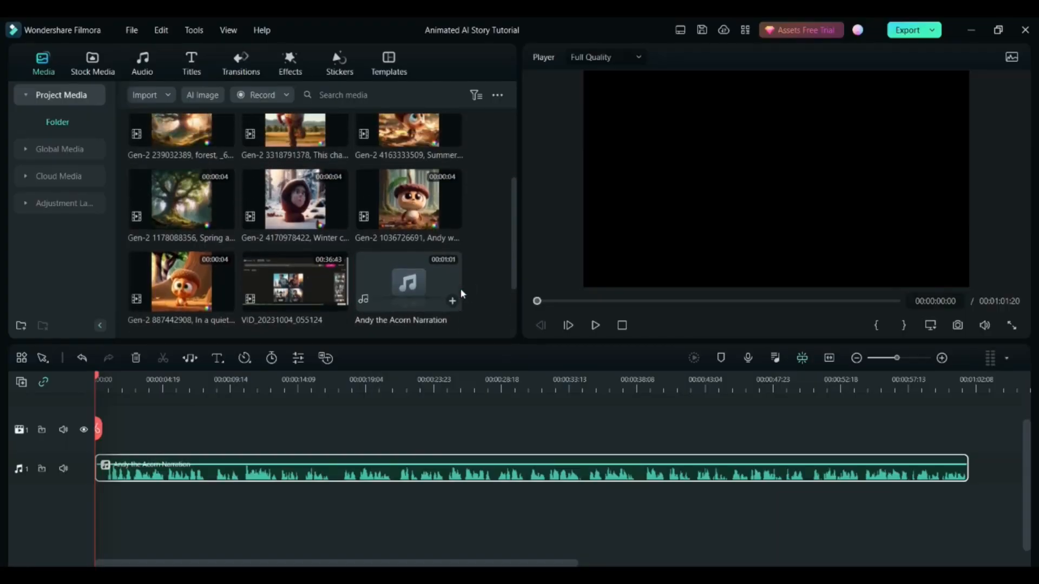
key(space)
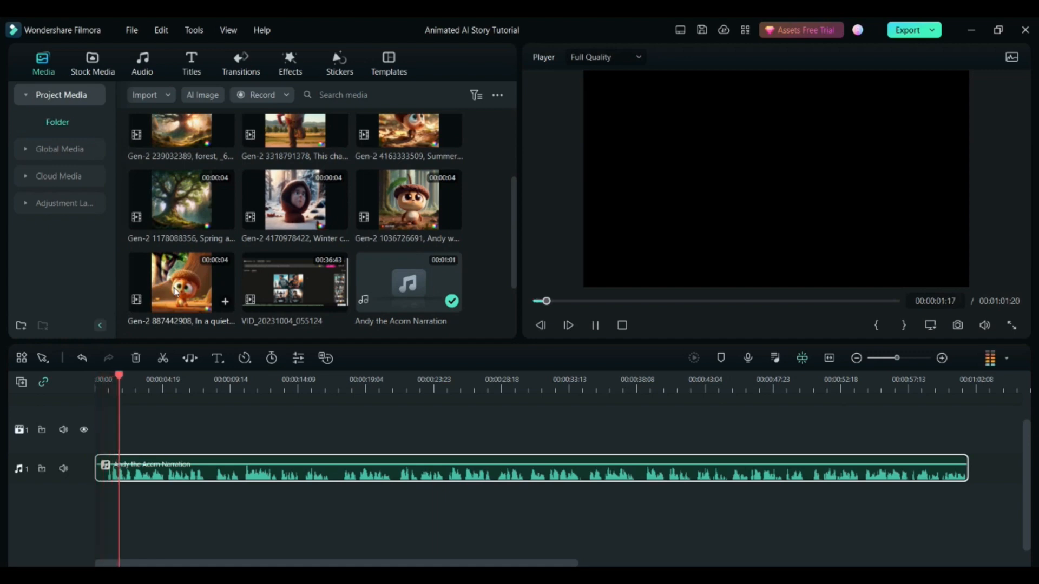
key(space)
click(179, 198)
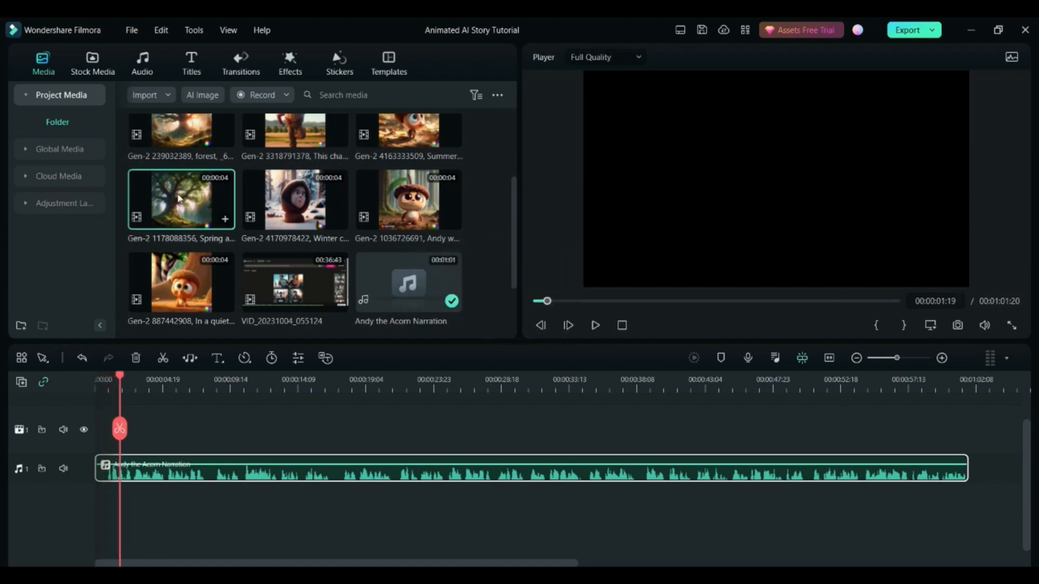
drag(179, 198, 120, 429)
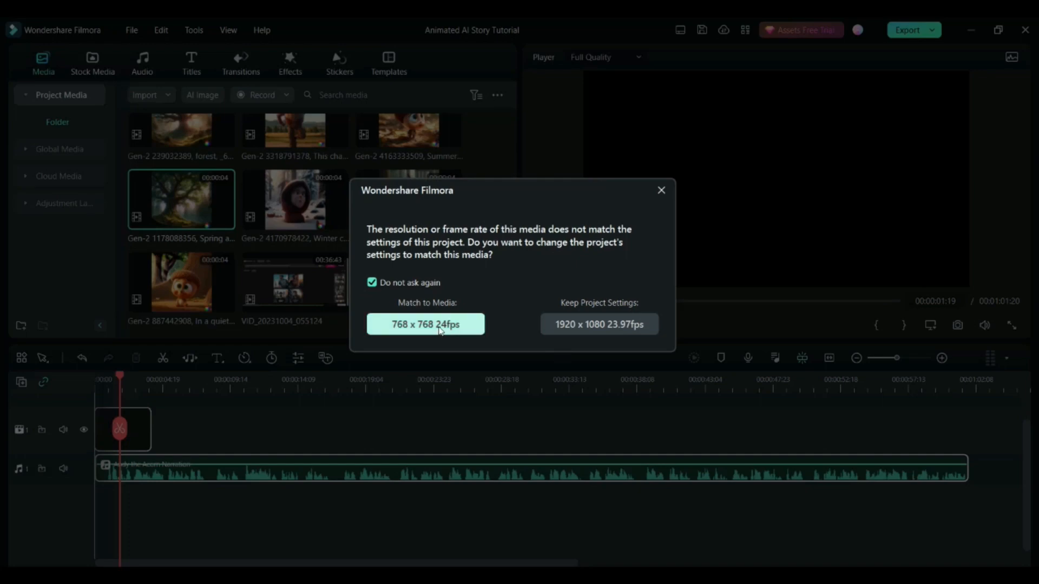
click(441, 327)
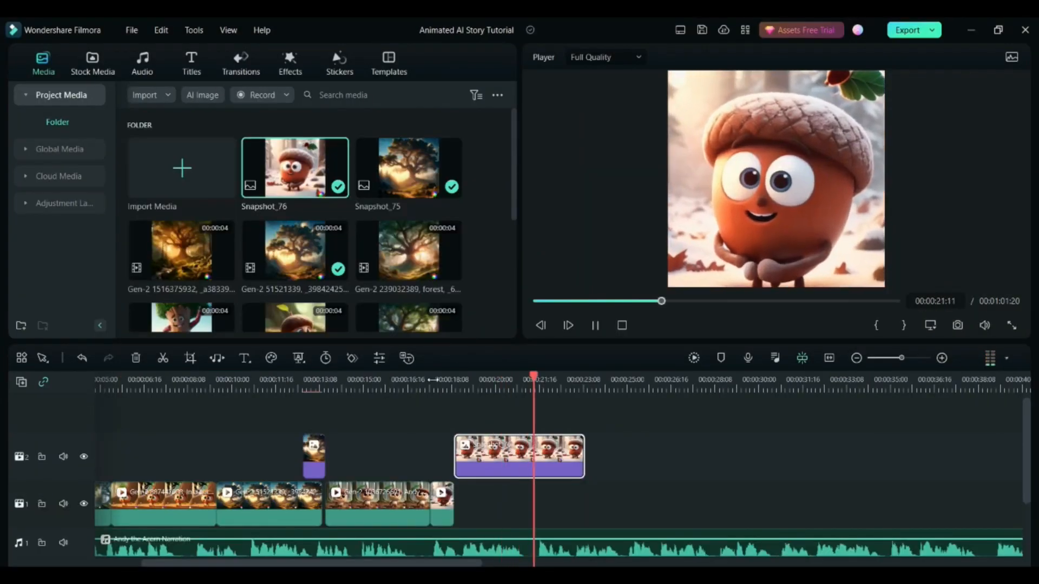
- Pause playback over the snowy acorn snapshot and set up Pan & Zoom on the summer acorn picture
key(space)
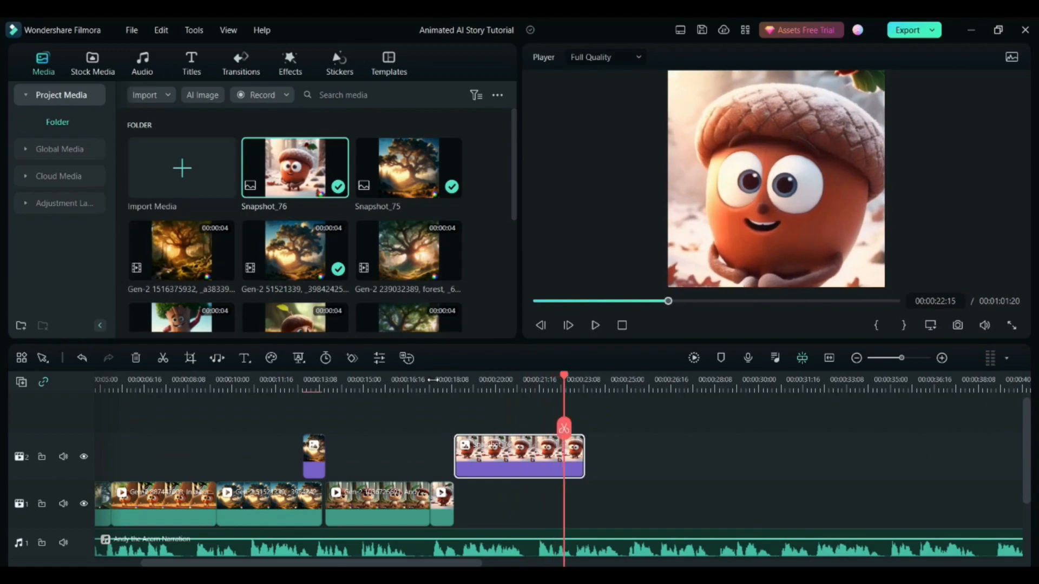
click(198, 69)
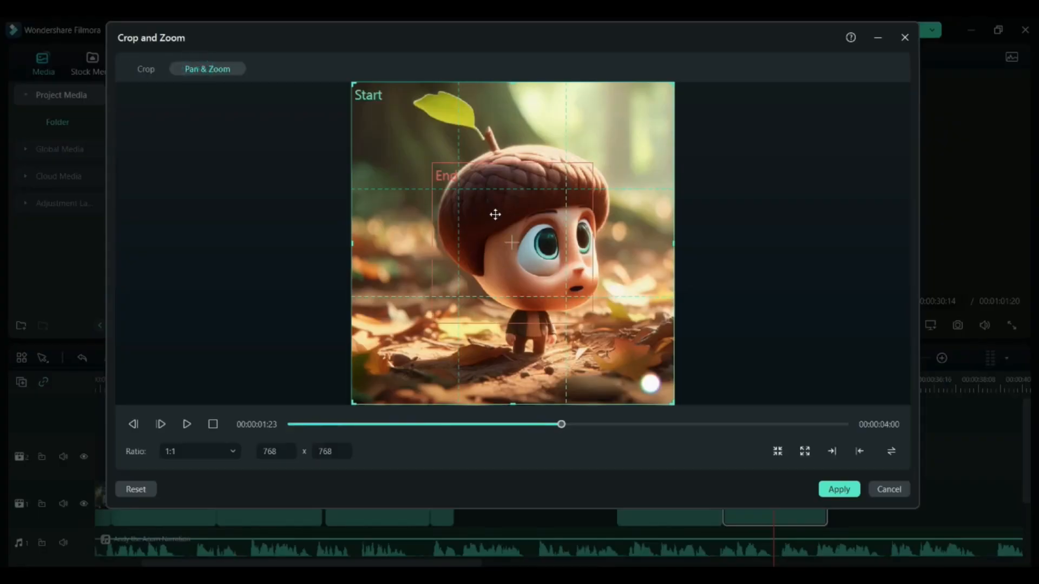
click(482, 232)
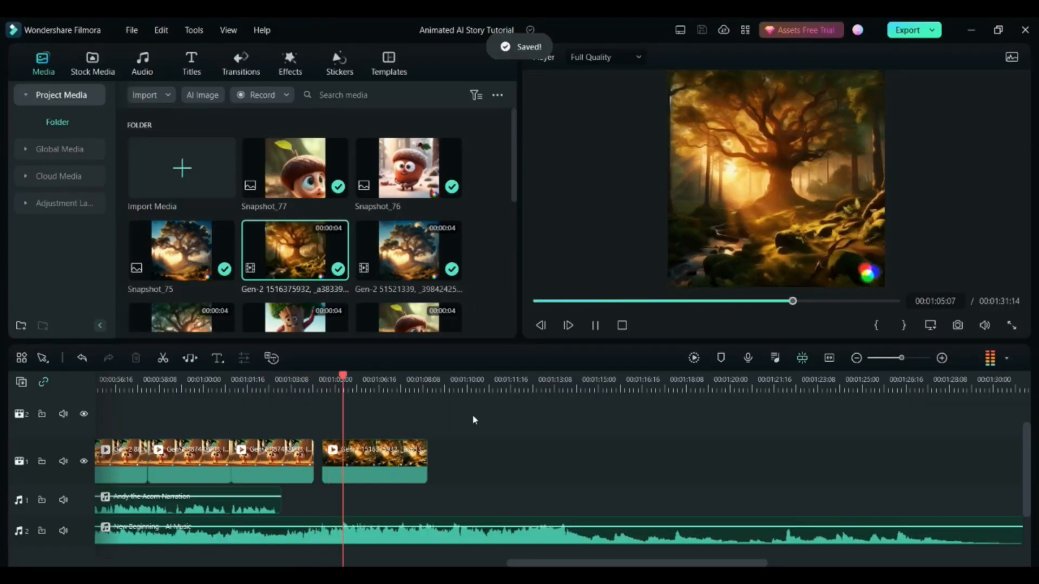
- Replay the timeline's ending from 00:01:03:20 to review the gap before the closing golden oak clip
key(space)
click(303, 381)
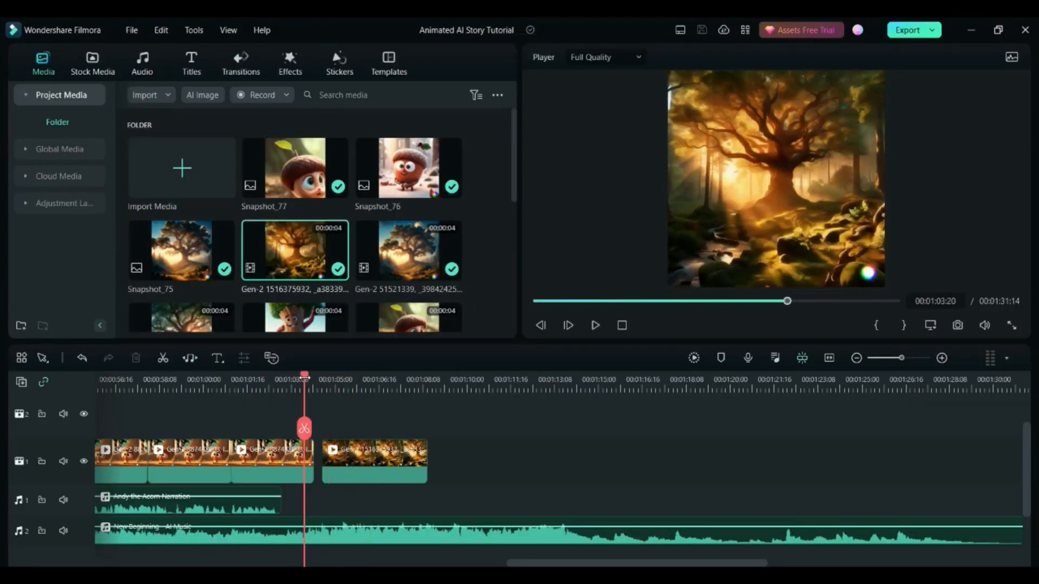
key(space)
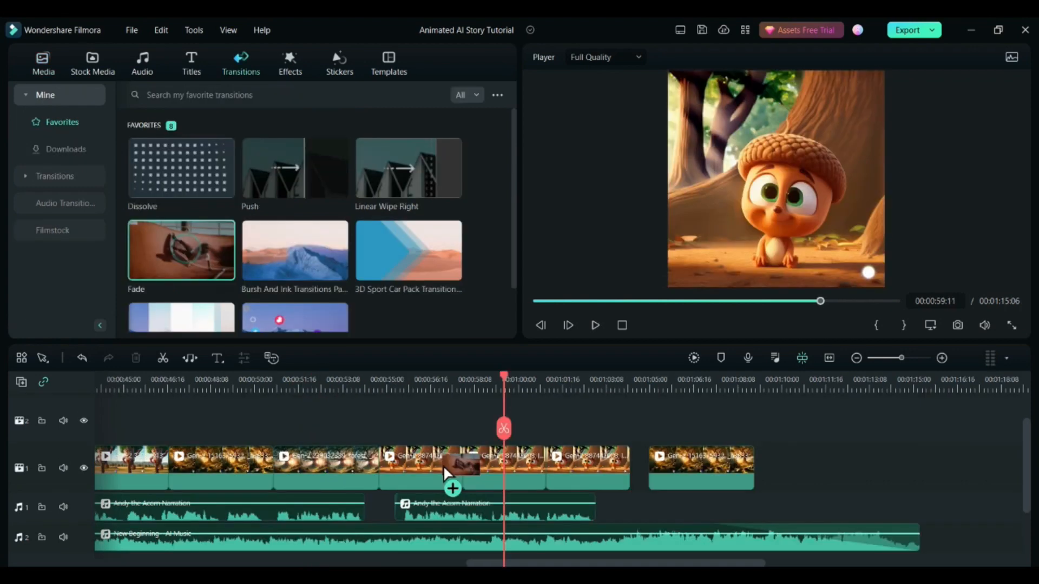
- Add Fade transitions at the two joins between the last three sitting-acorn clips on the video track
drag(442, 469, 445, 468)
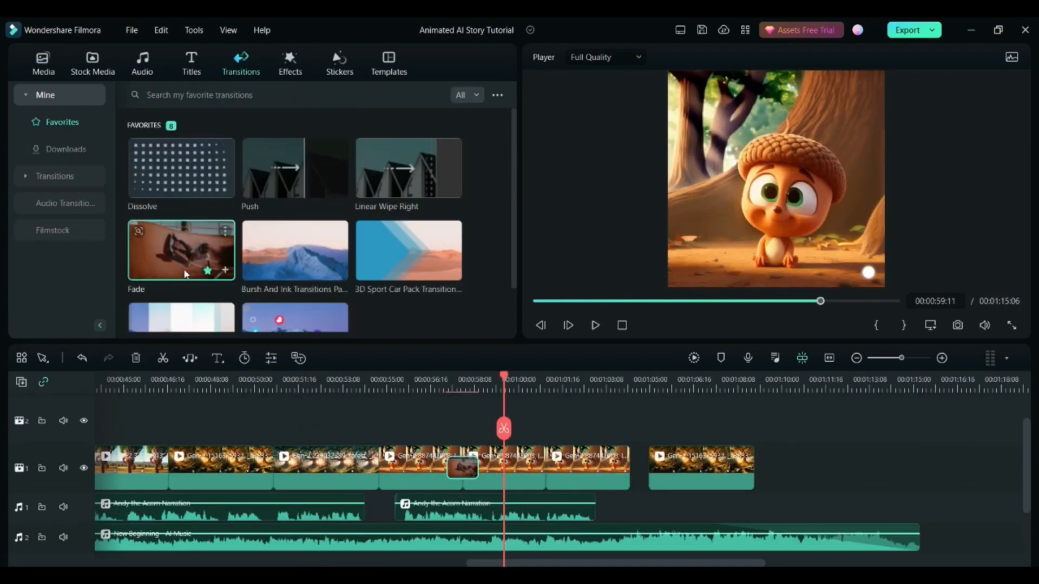
drag(183, 259, 546, 474)
click(438, 388)
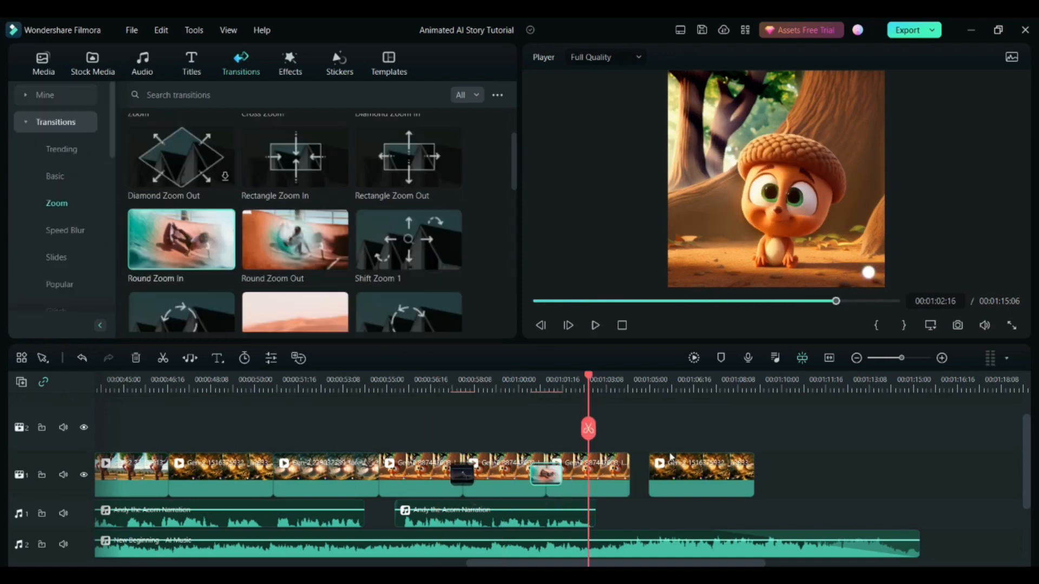
- Save the project and export it locally as the MP4 Animated AI Story Tutorial with the project's 768 x 768, 24 fps settings
click(778, 426)
key(ctrl+s)
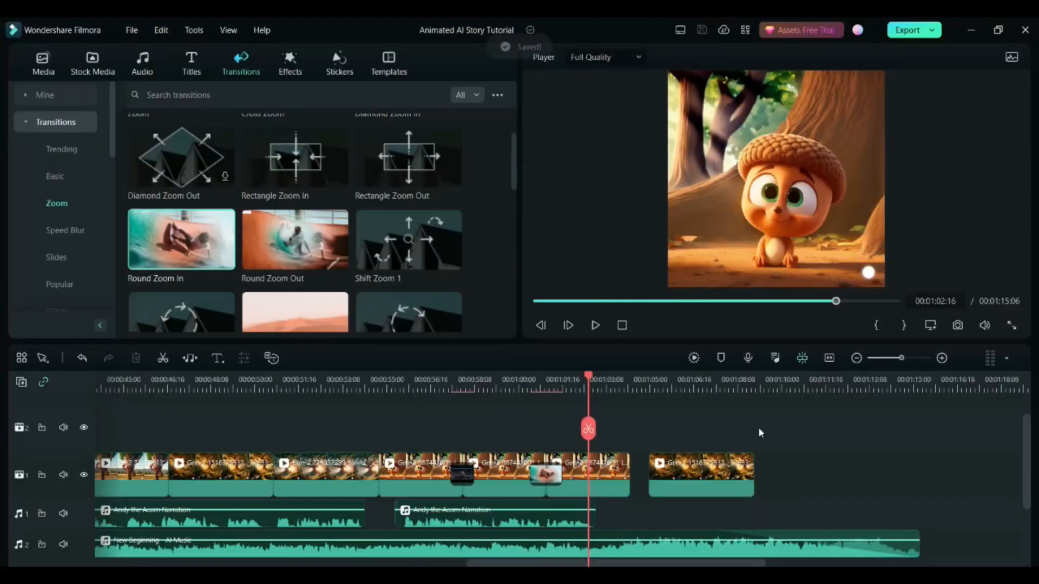
click(910, 30)
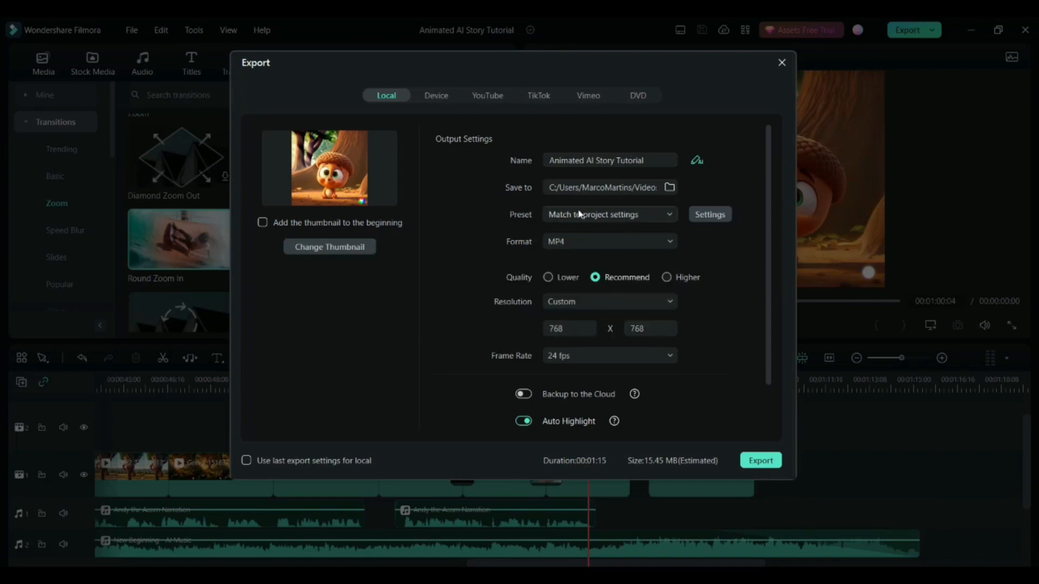
click(760, 461)
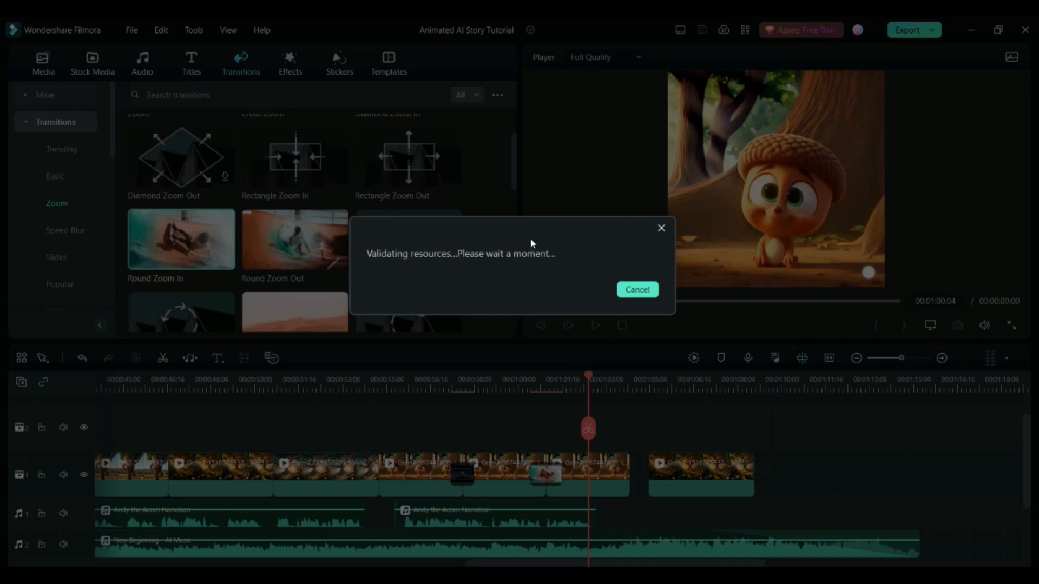